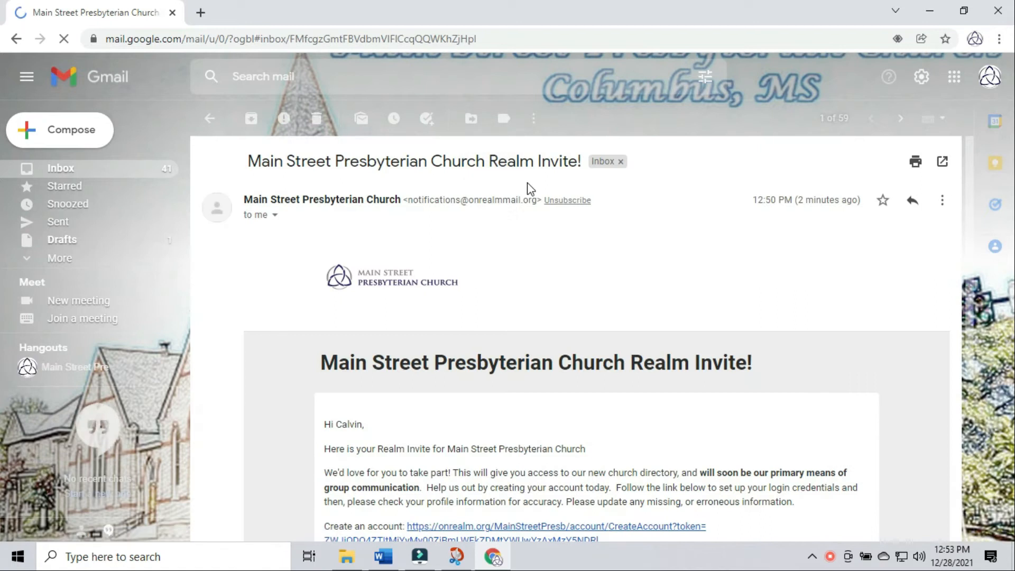
# - Scroll down the Realm invite email and follow its 'Create an account' link
pyautogui.scroll(-5, 553, 291)
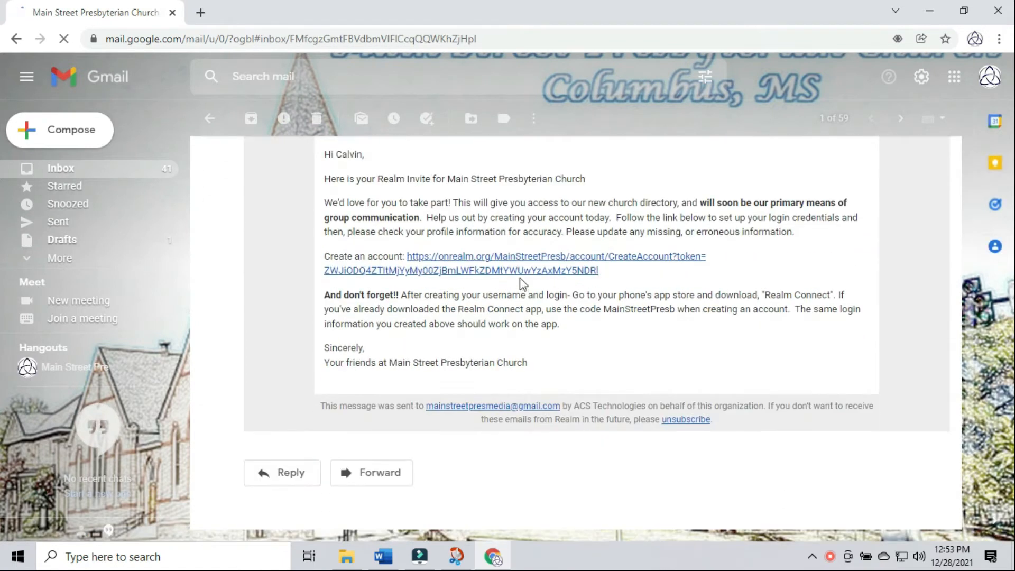
pyautogui.click(521, 271)
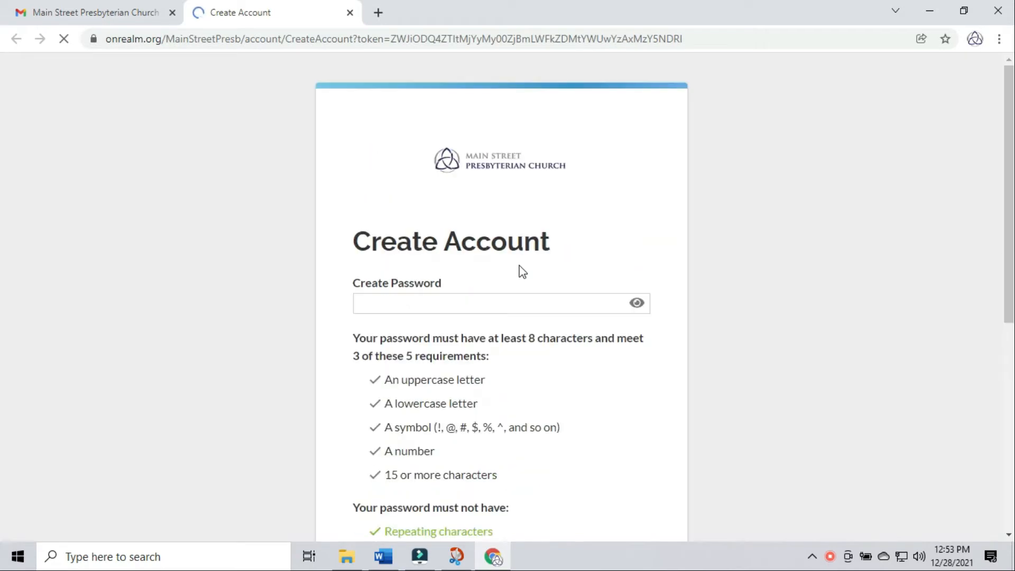
# - Type the first letters of the new password in Create Password, with characters shown in plain text
pyautogui.click(457, 308)
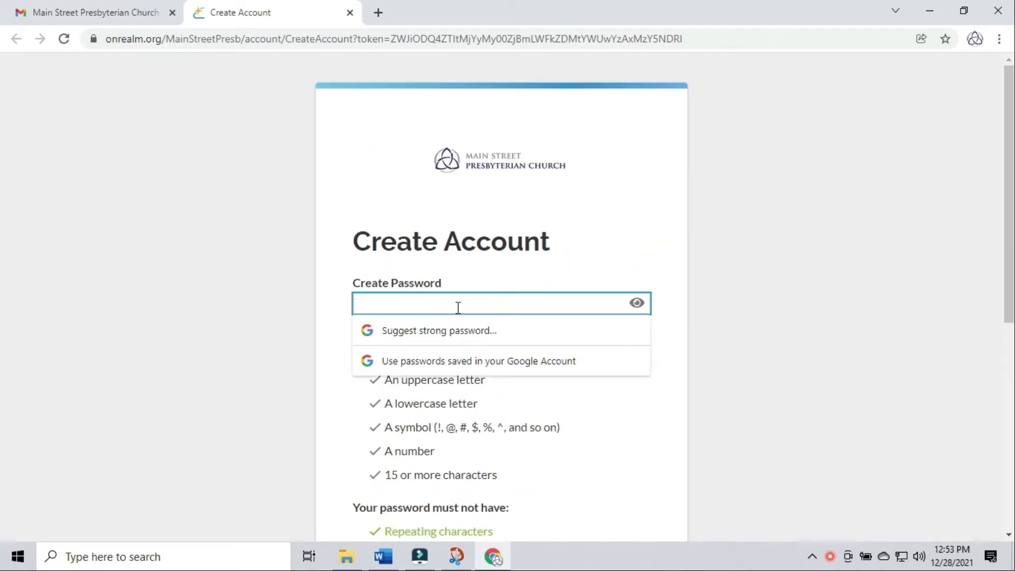
pyautogui.click(564, 251)
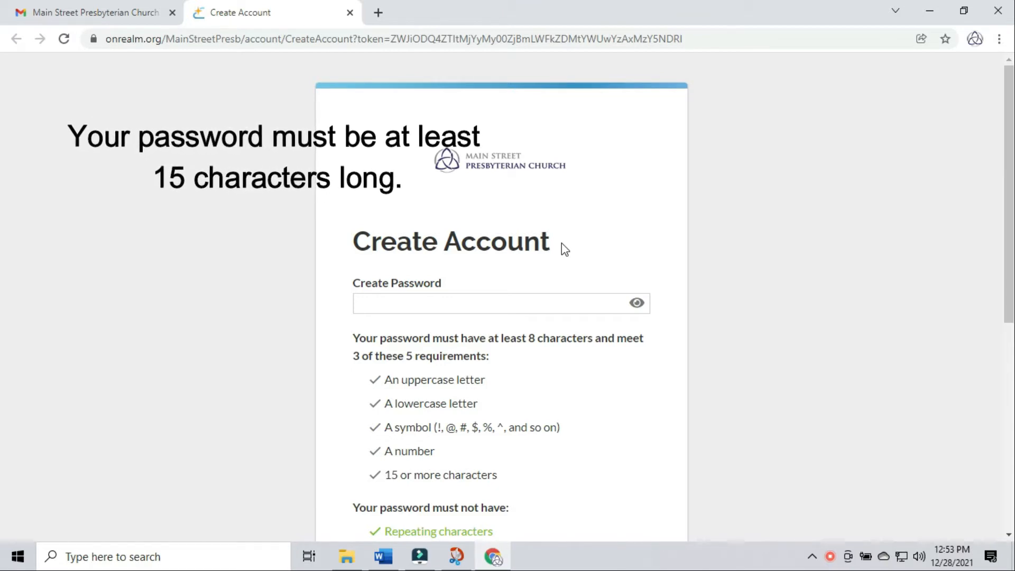
pyautogui.click(638, 303)
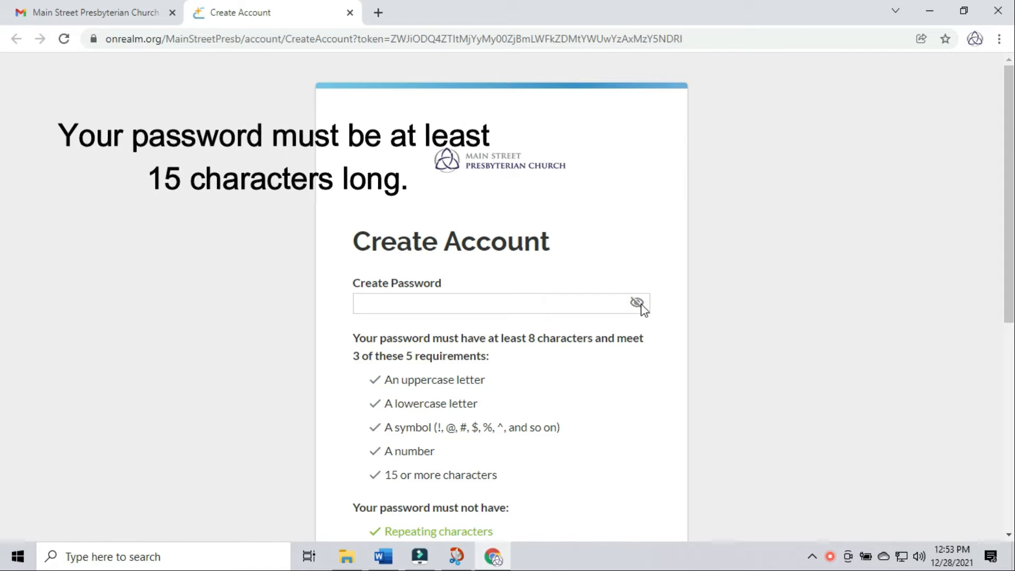
pyautogui.click(523, 310)
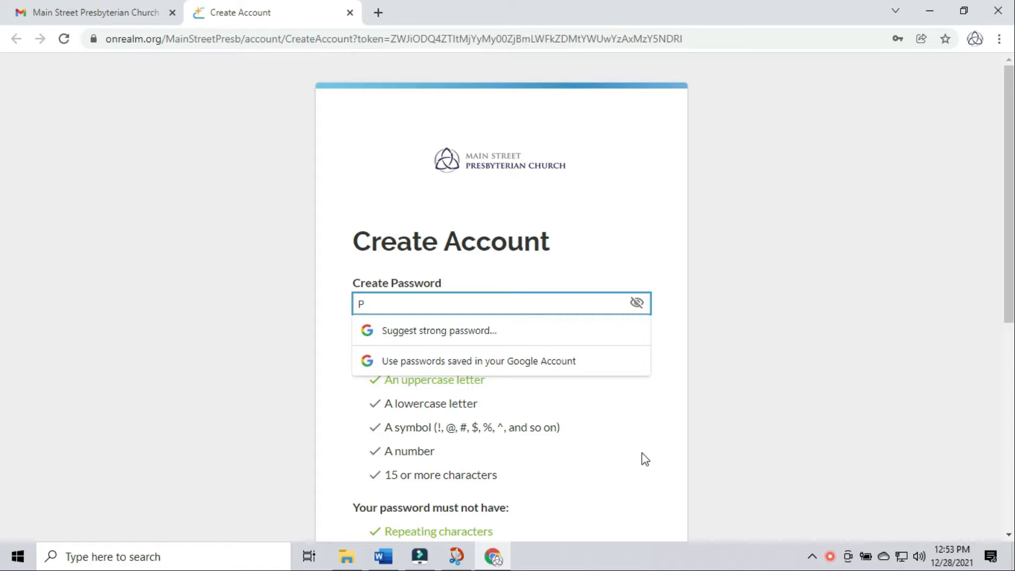
pyautogui.click(645, 459)
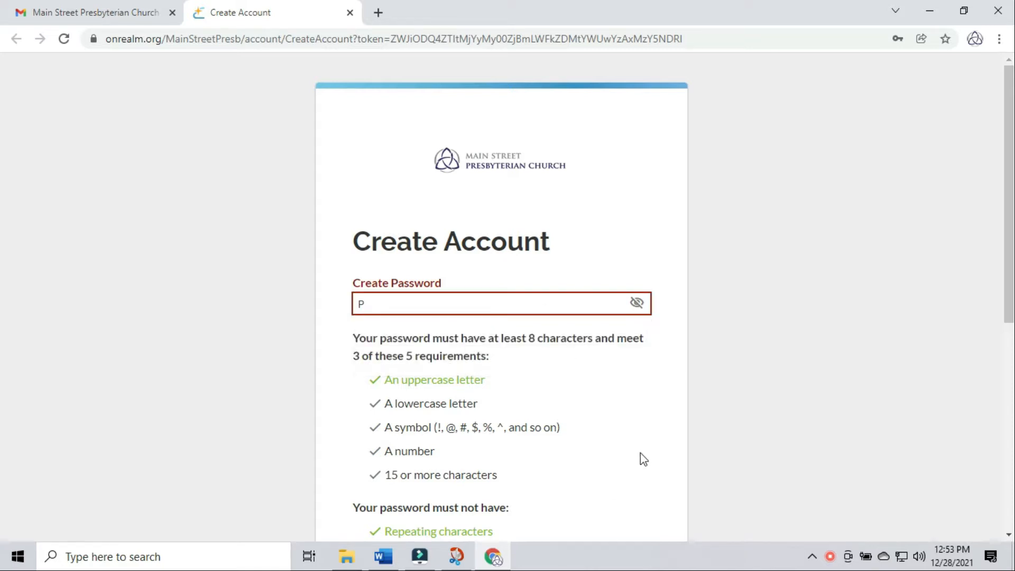
pyautogui.click(440, 300)
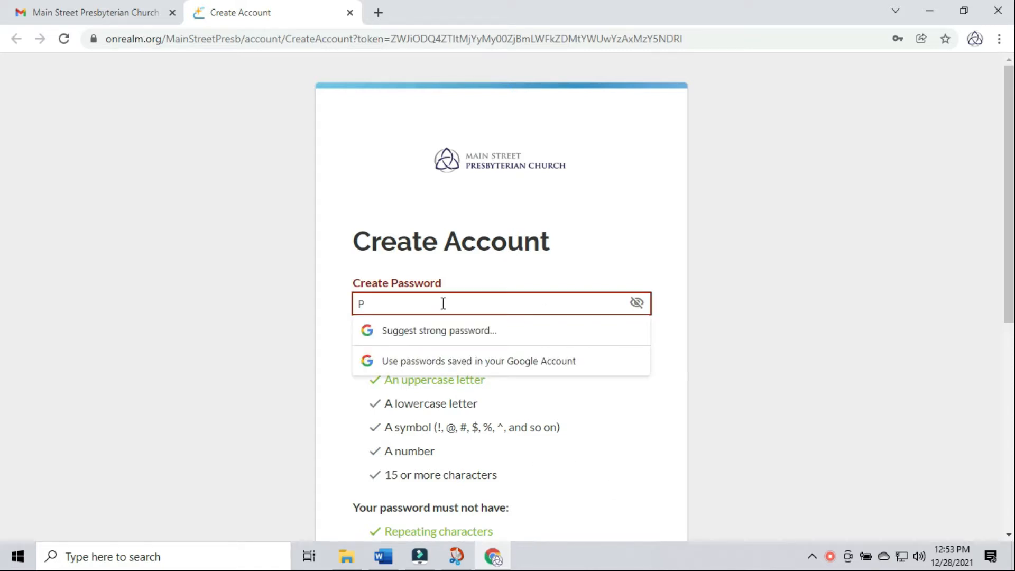
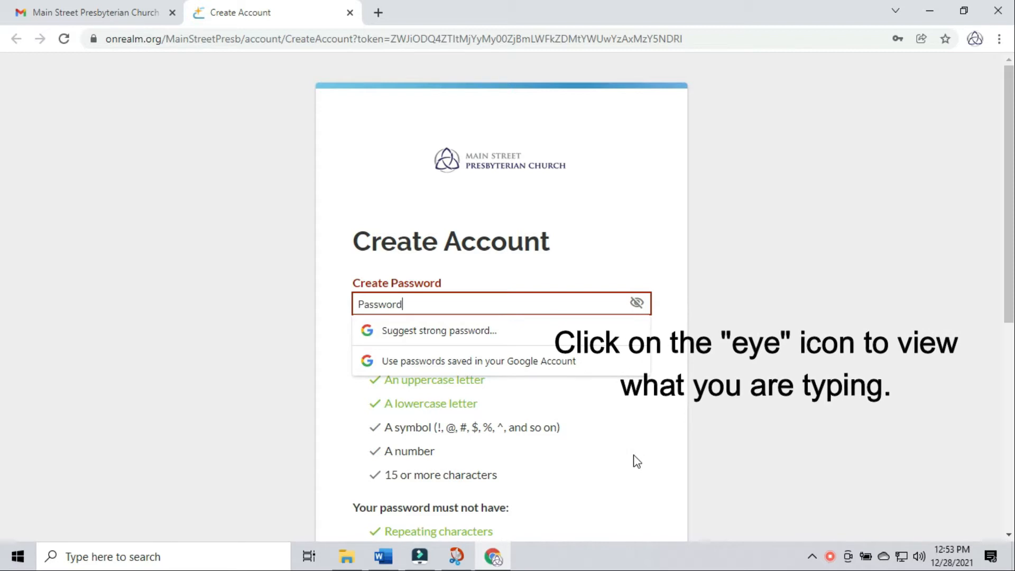
pyautogui.click(597, 456)
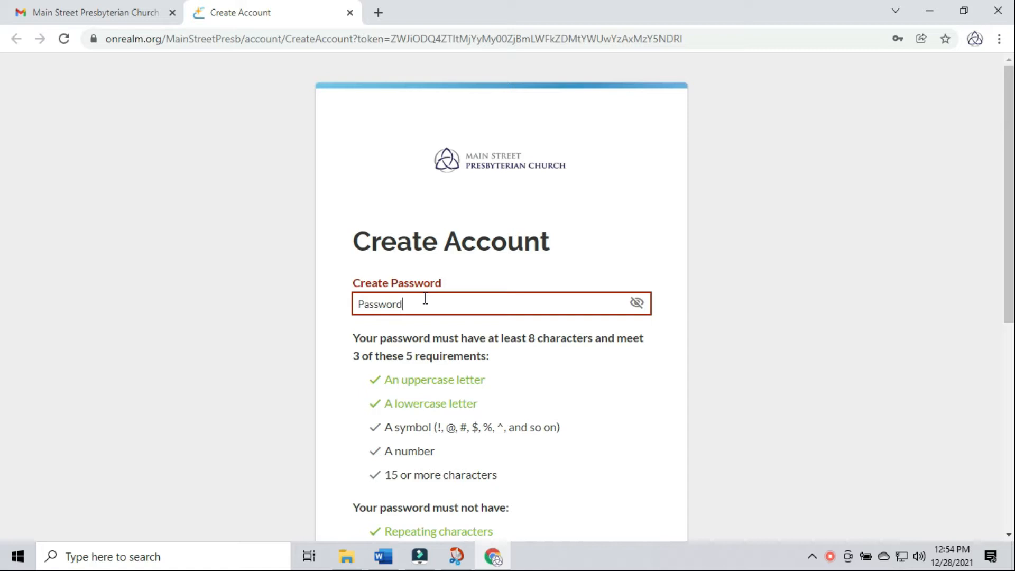
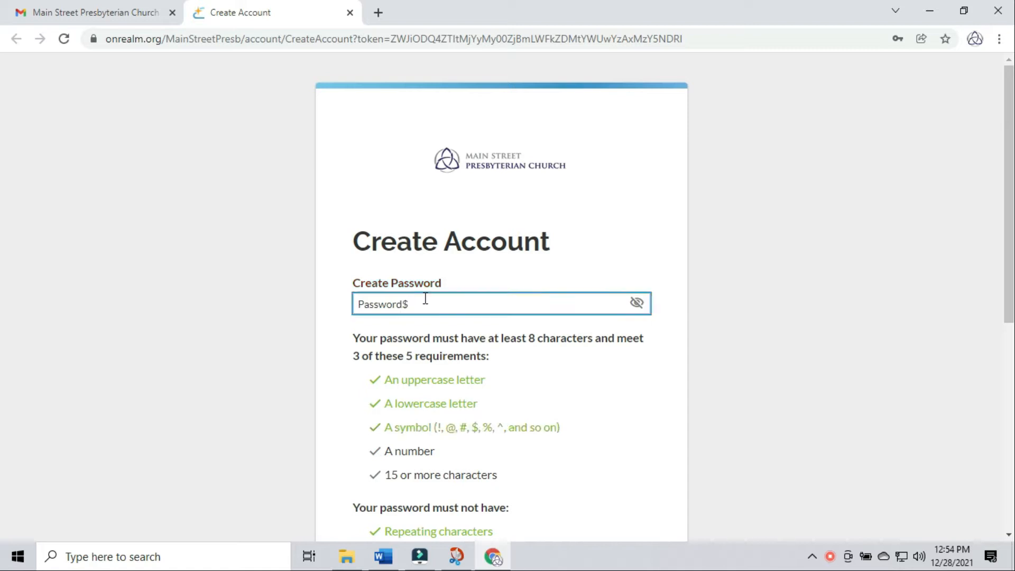
# - Add a symbol, a number and more letters to the password until all requirements pass
pyautogui.click(425, 454)
pyautogui.click(446, 306)
pyautogui.click(610, 477)
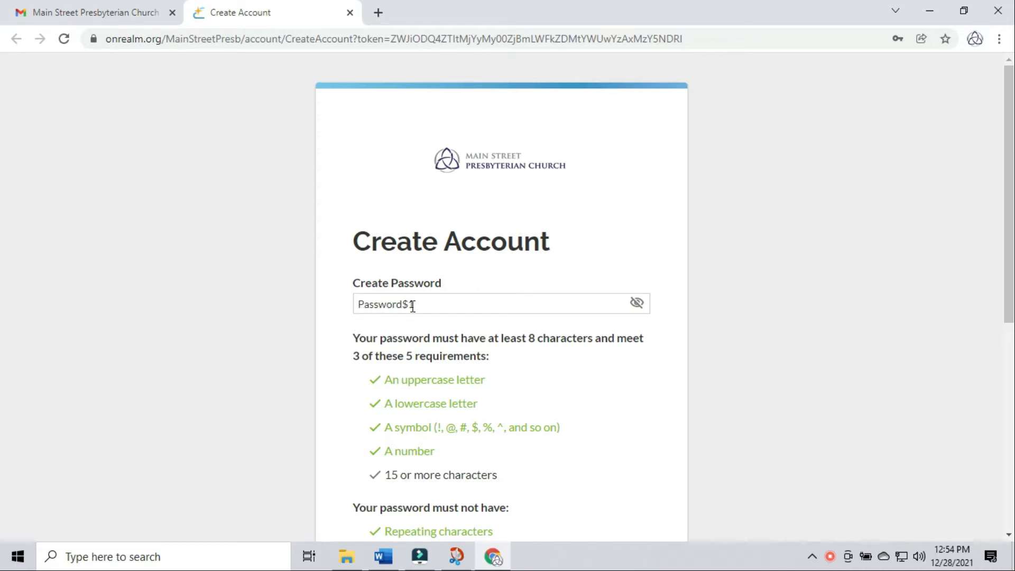
pyautogui.click(443, 306)
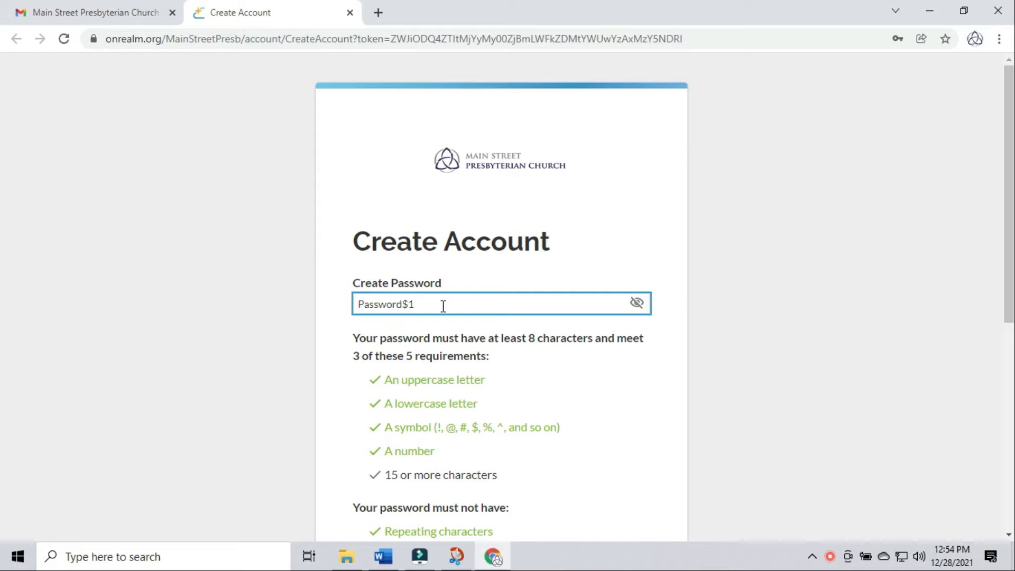
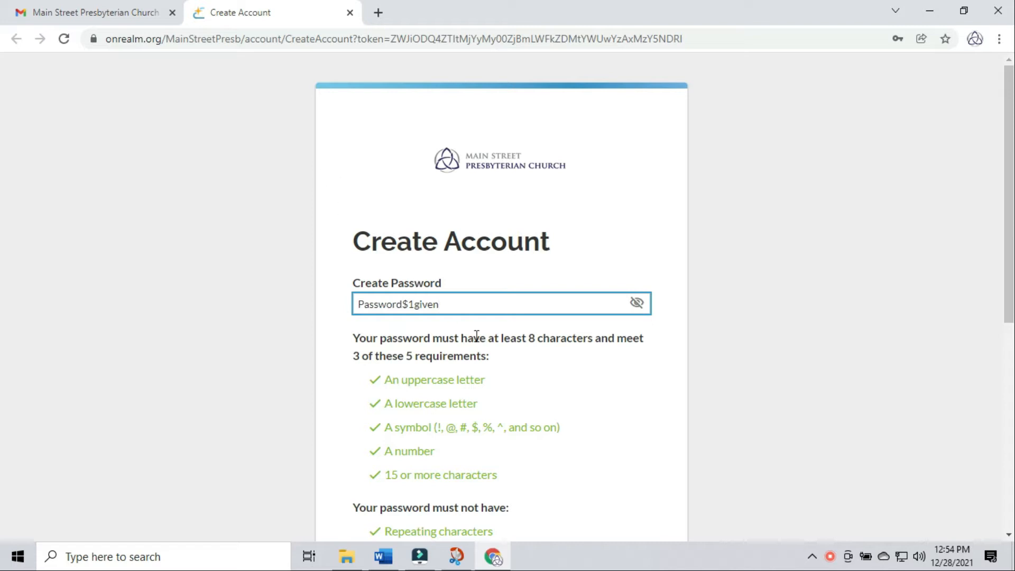
pyautogui.scroll(-3, 610, 468)
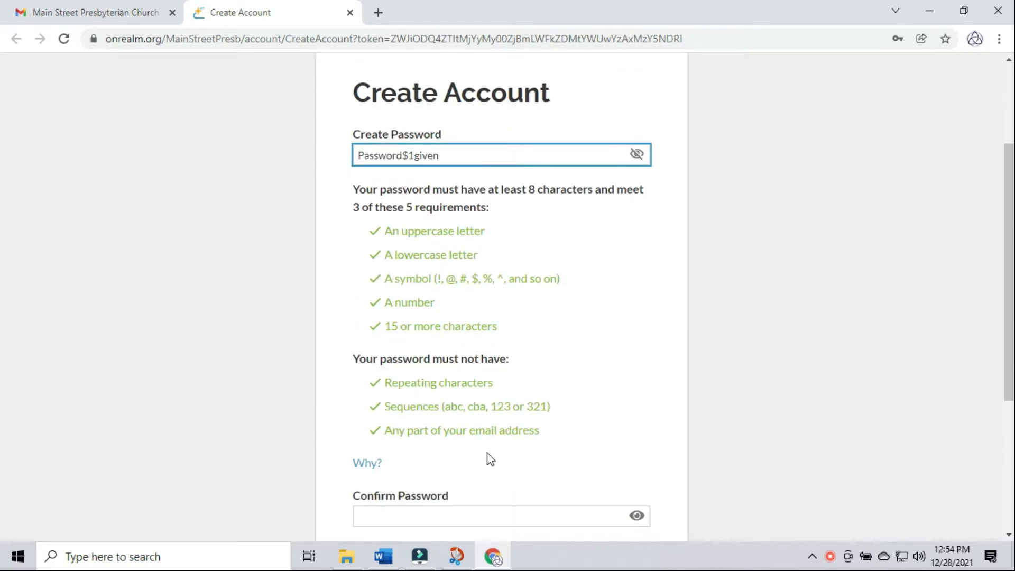
# - Enter the same password in Confirm Password, with its characters shown
pyautogui.click(469, 517)
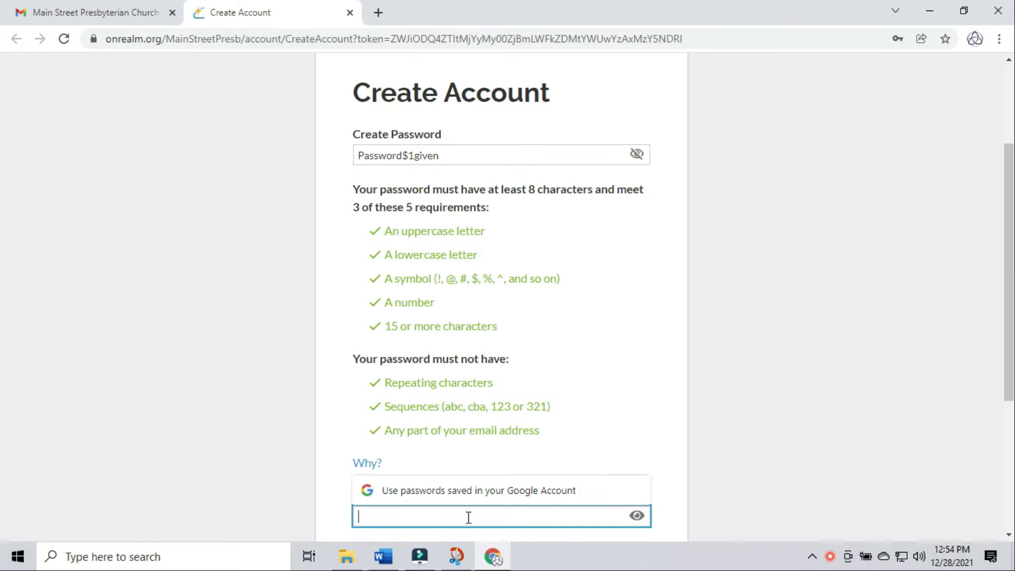
pyautogui.write('P')
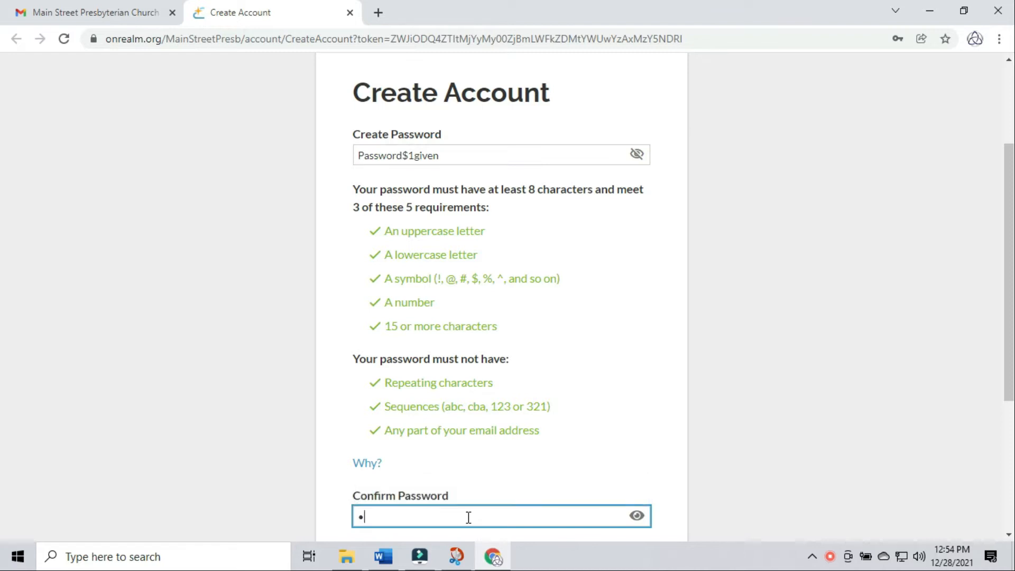
pyautogui.click(637, 517)
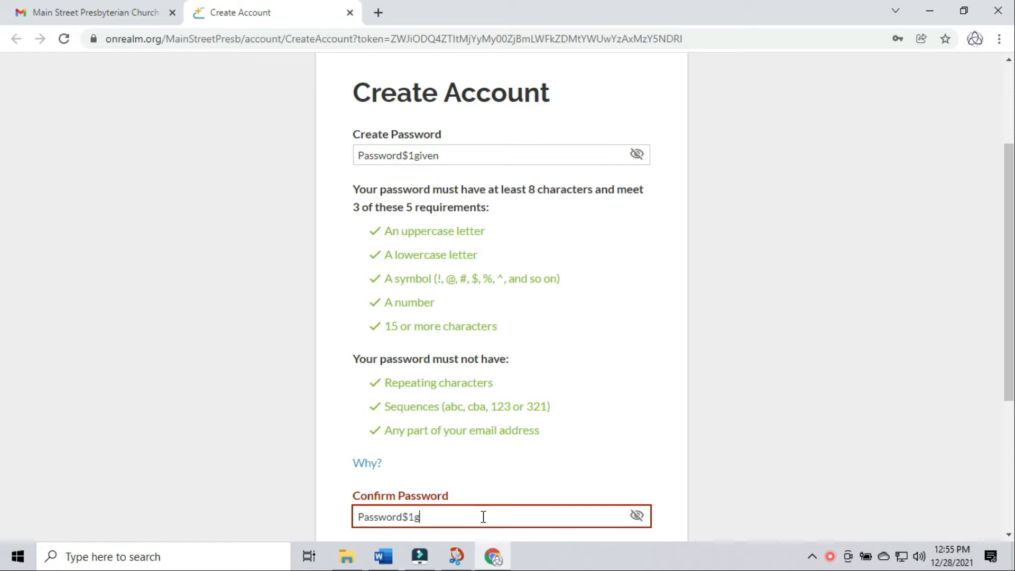
pyautogui.write('n')
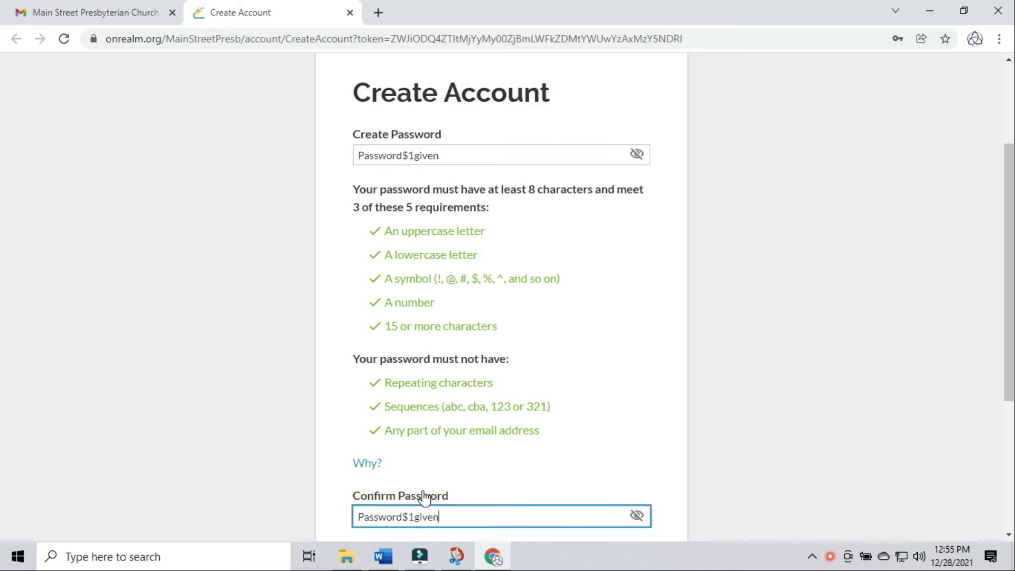
pyautogui.moveTo(1008, 391); pyautogui.dragTo(1009, 395)
# - Tick the reCAPTCHA 'I'm not a robot' checkbox
pyautogui.scroll(-2, 1008, 395)
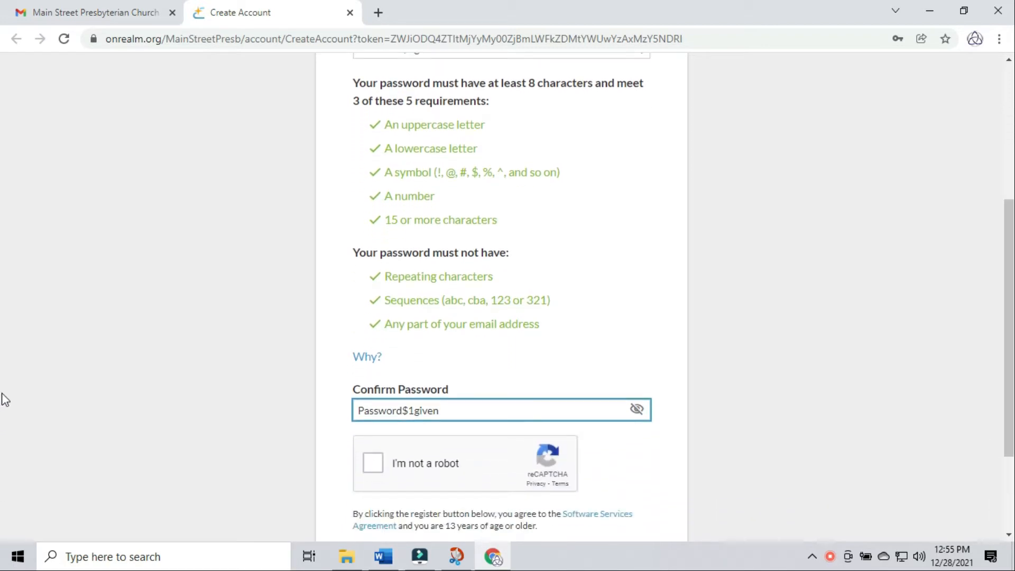
pyautogui.click(373, 464)
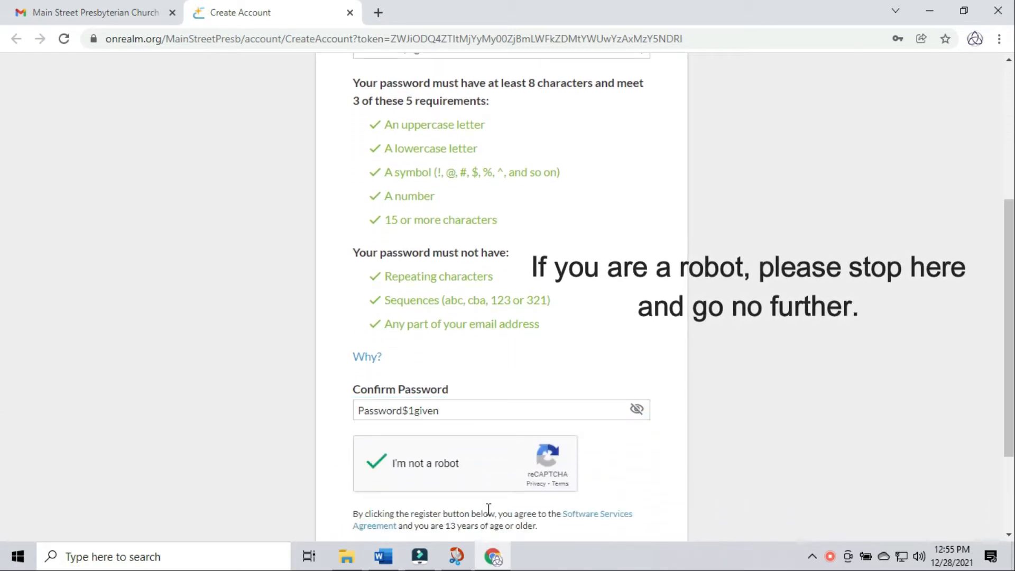
pyautogui.scroll(-3, 648, 464)
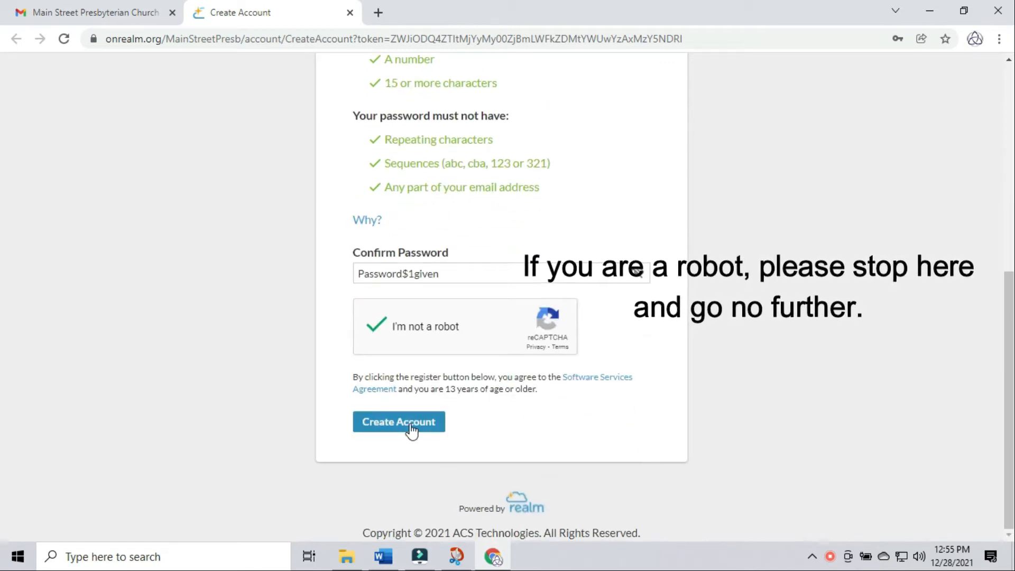
# - Submit the new Realm account and dismiss Chrome's save-password offer
pyautogui.click(411, 425)
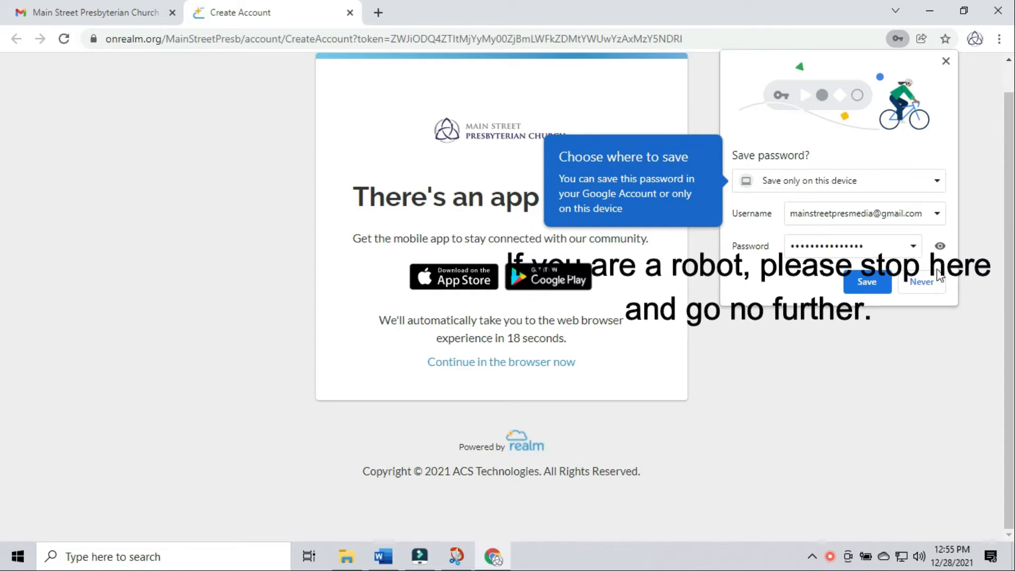
pyautogui.click(945, 62)
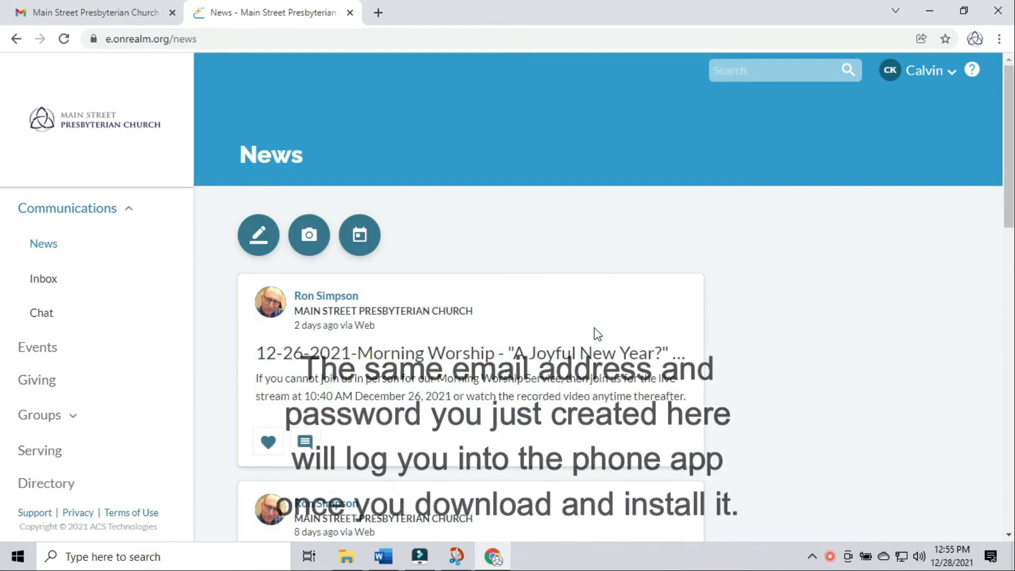
# - Open and close the account options menu, then scroll through the News feed
pyautogui.click(948, 68)
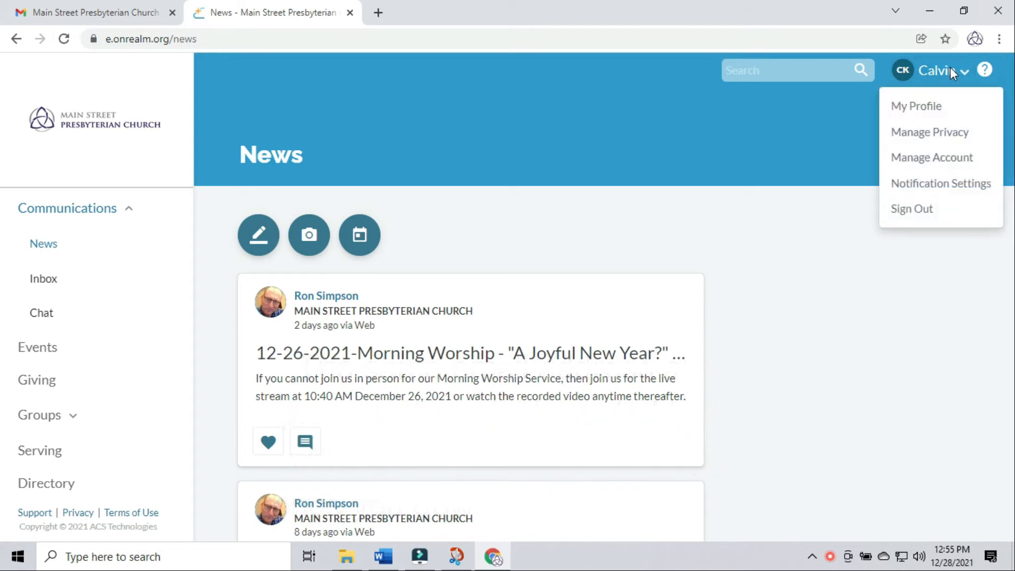
pyautogui.click(915, 324)
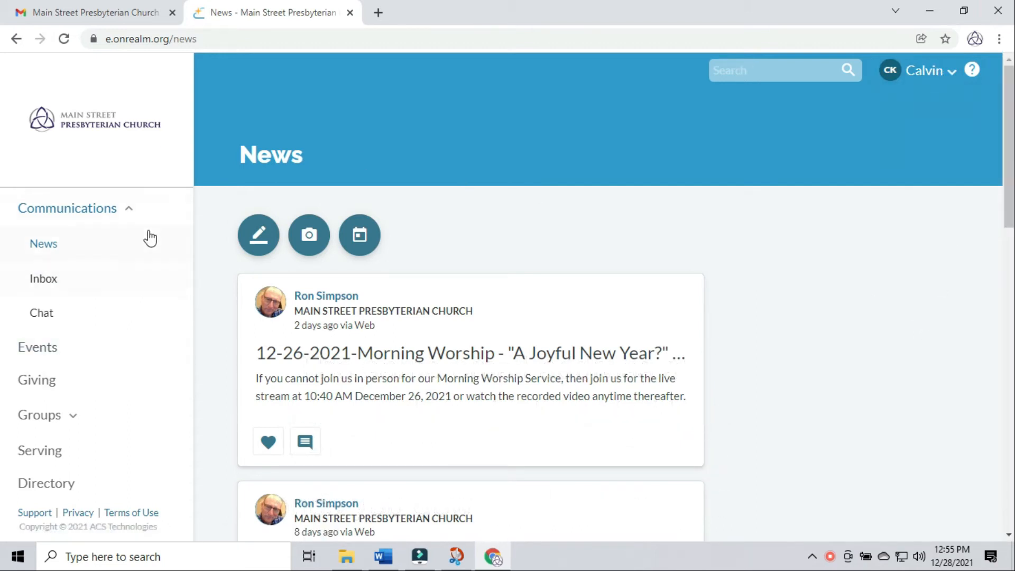
pyautogui.scroll(-1, 160, 270)
pyautogui.scroll(-4, 160, 275)
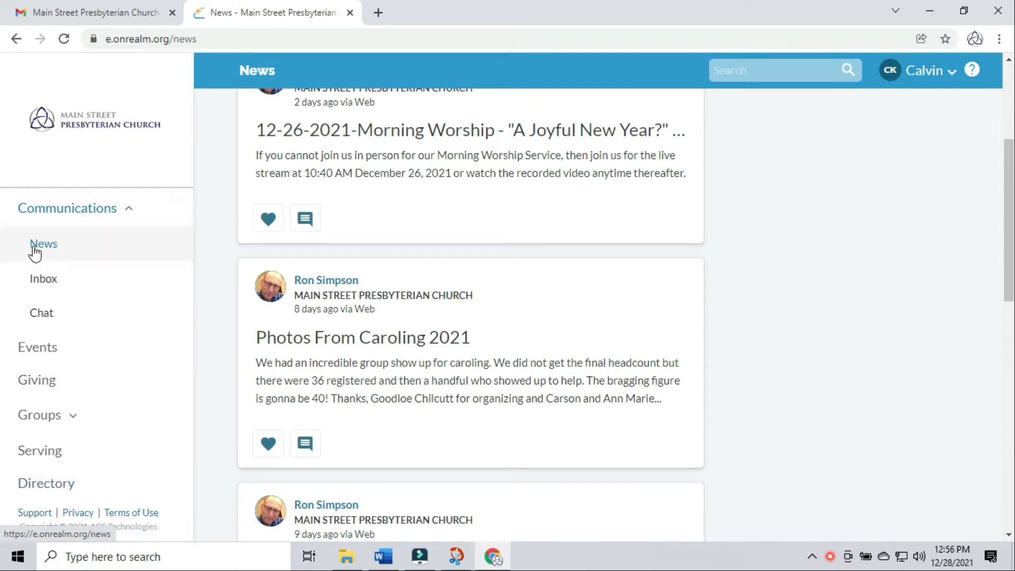
# - View the Realm inbox and the church group chat, then go to Events
pyautogui.click(35, 293)
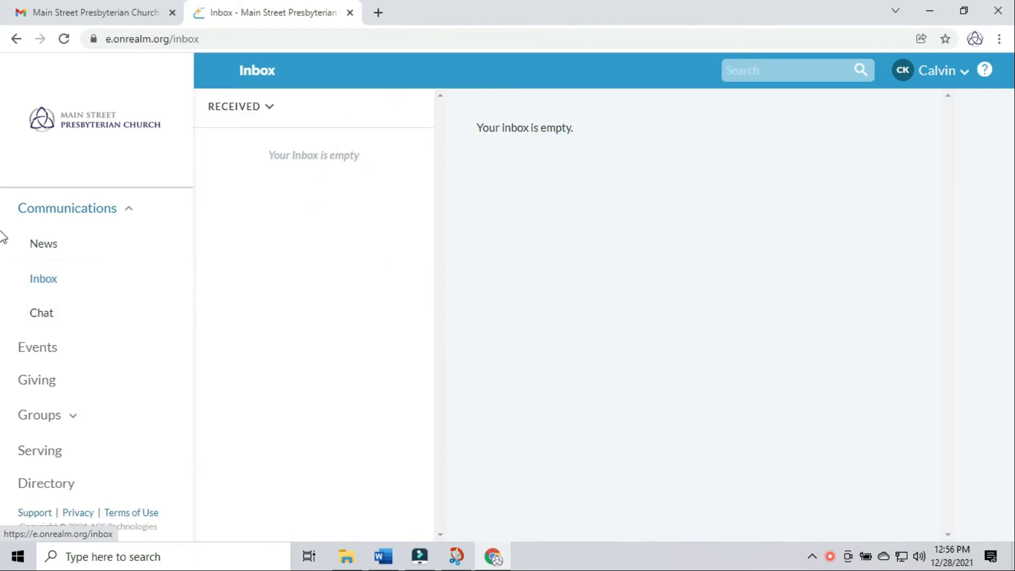
pyautogui.click(35, 315)
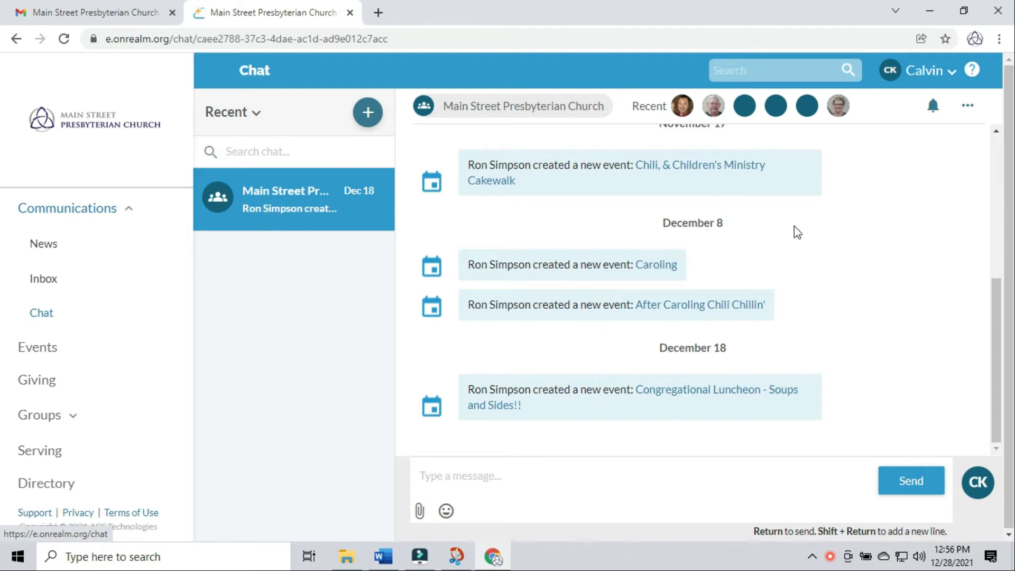
pyautogui.moveTo(996, 356); pyautogui.dragTo(985, 190)
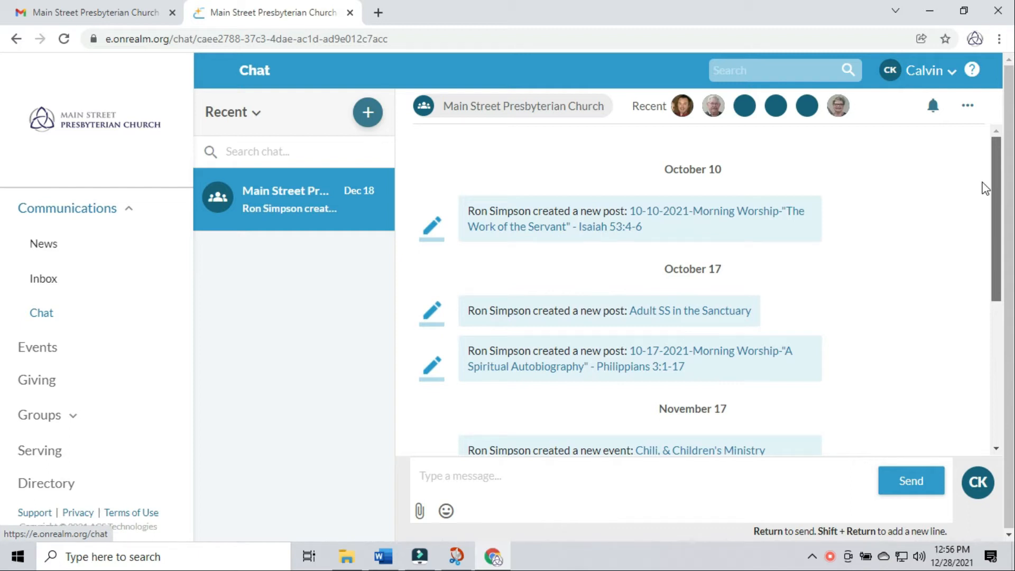
pyautogui.moveTo(984, 196); pyautogui.dragTo(1009, 373)
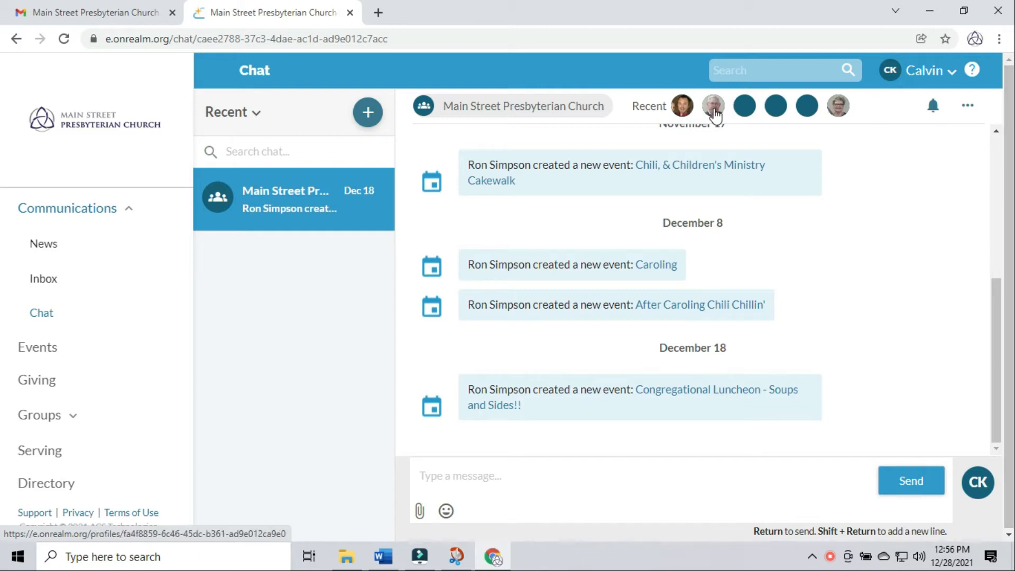
pyautogui.click(41, 349)
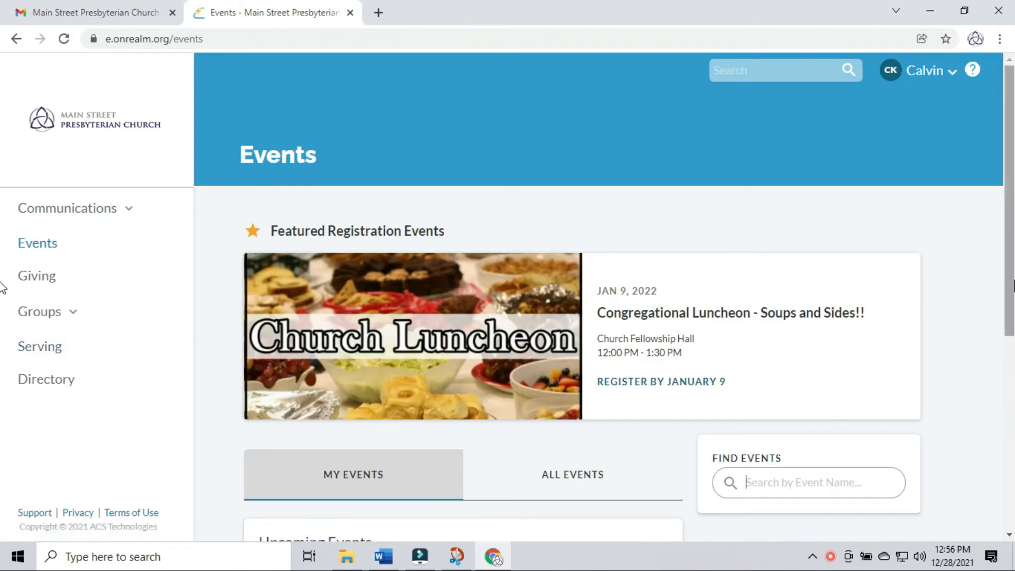
# - Scroll through the Events listing, then switch to the Giving page
pyautogui.scroll(-2, 694, 457)
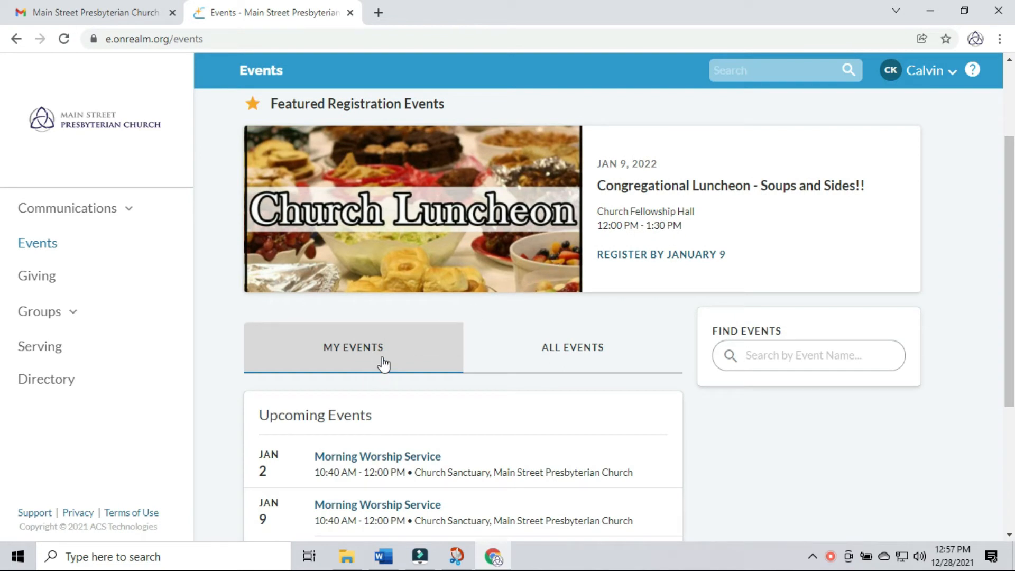
pyautogui.moveTo(1008, 273); pyautogui.dragTo(1006, 206)
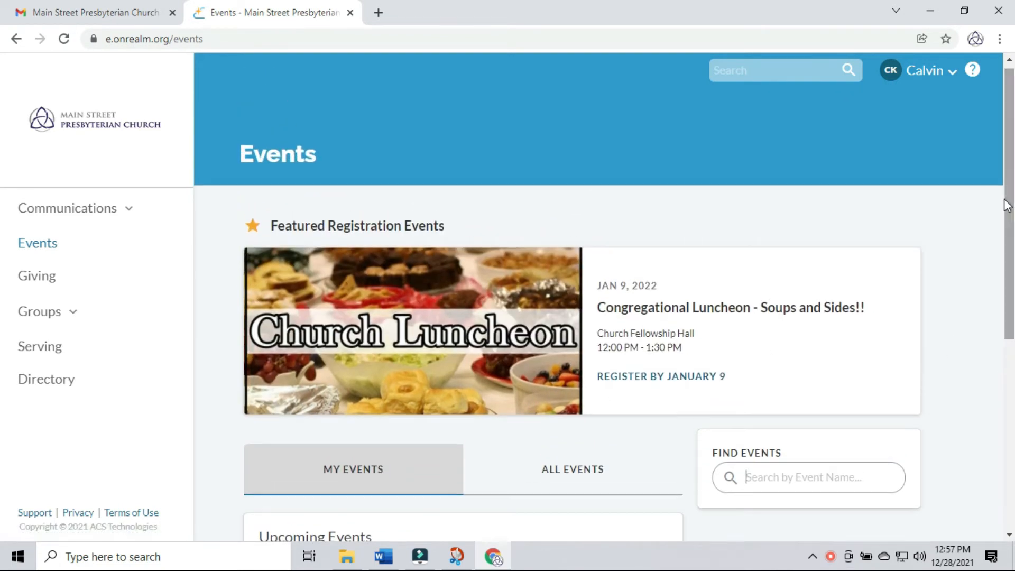
pyautogui.click(58, 286)
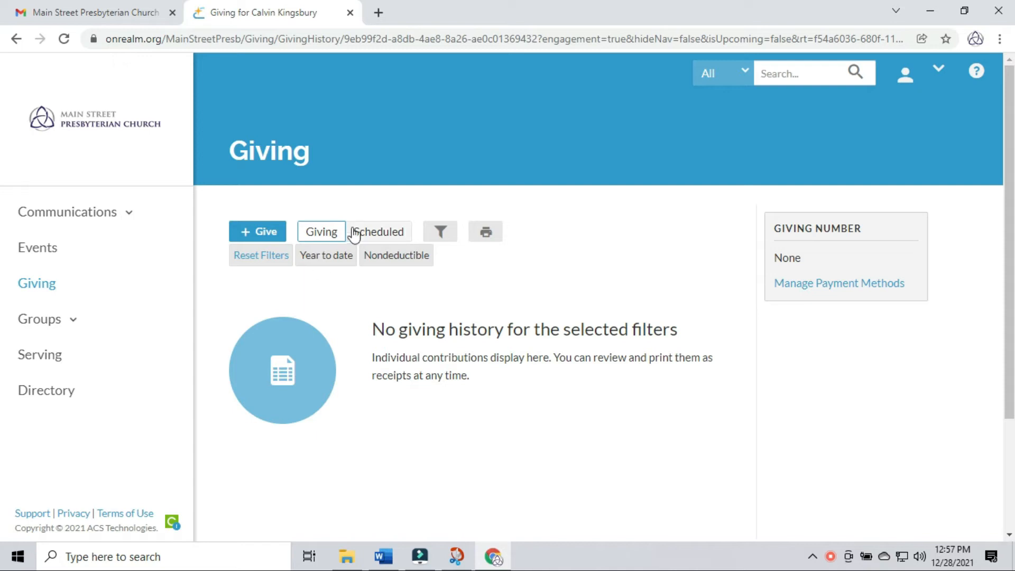
# - Check Scheduled gifts and giving history, then start a new gift and cancel it
pyautogui.click(376, 237)
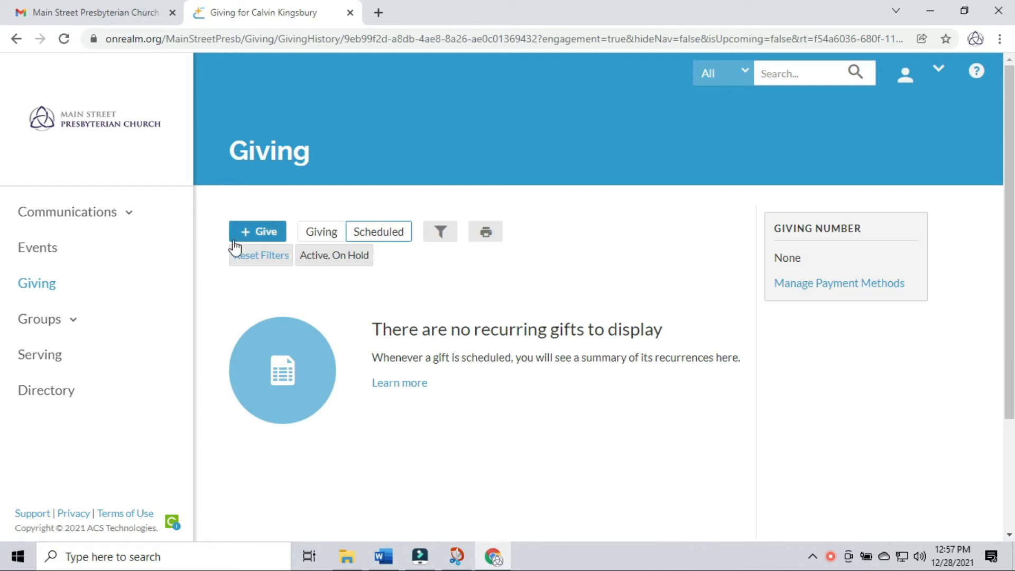
pyautogui.click(33, 322)
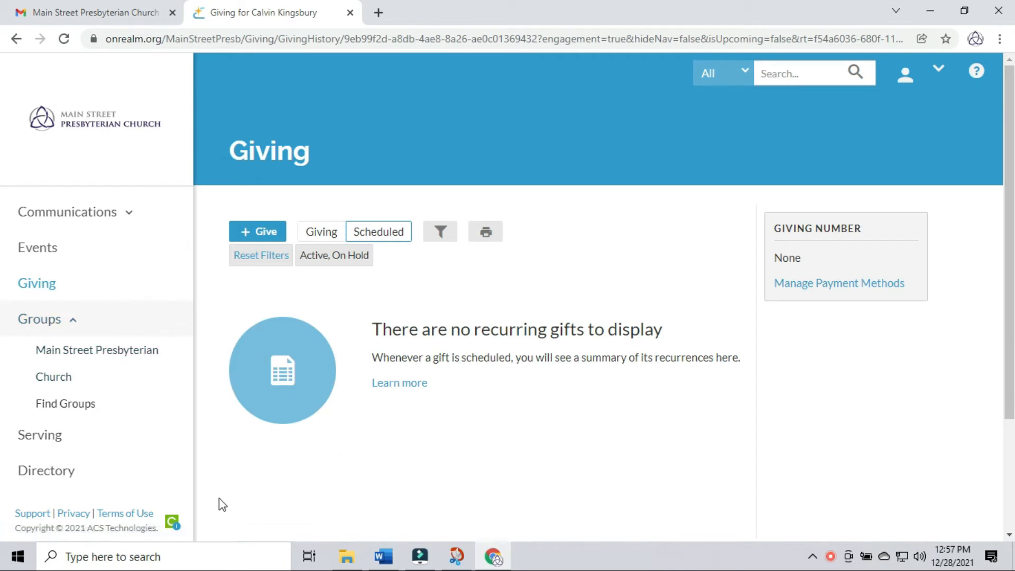
pyautogui.click(326, 234)
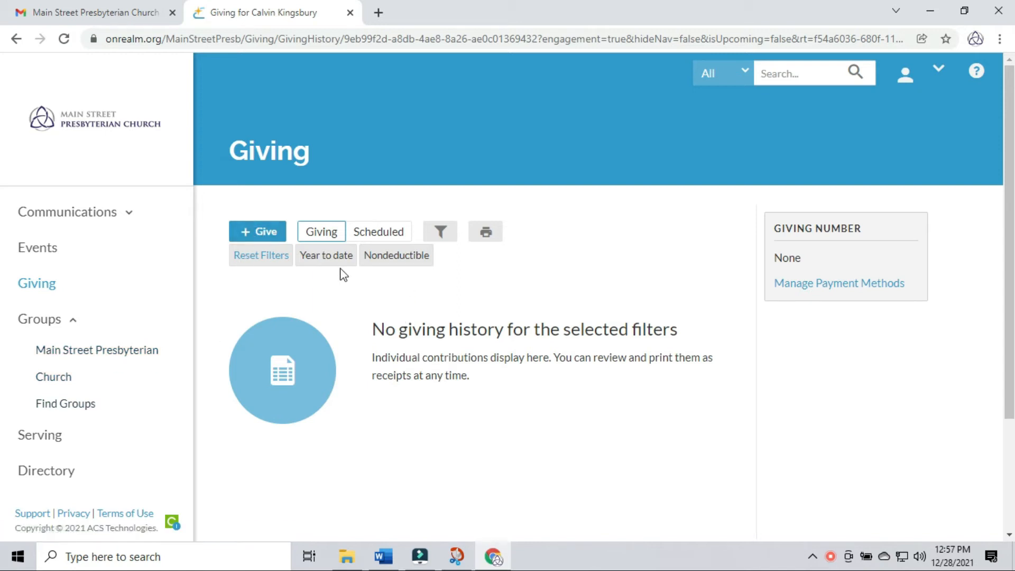
pyautogui.click(252, 233)
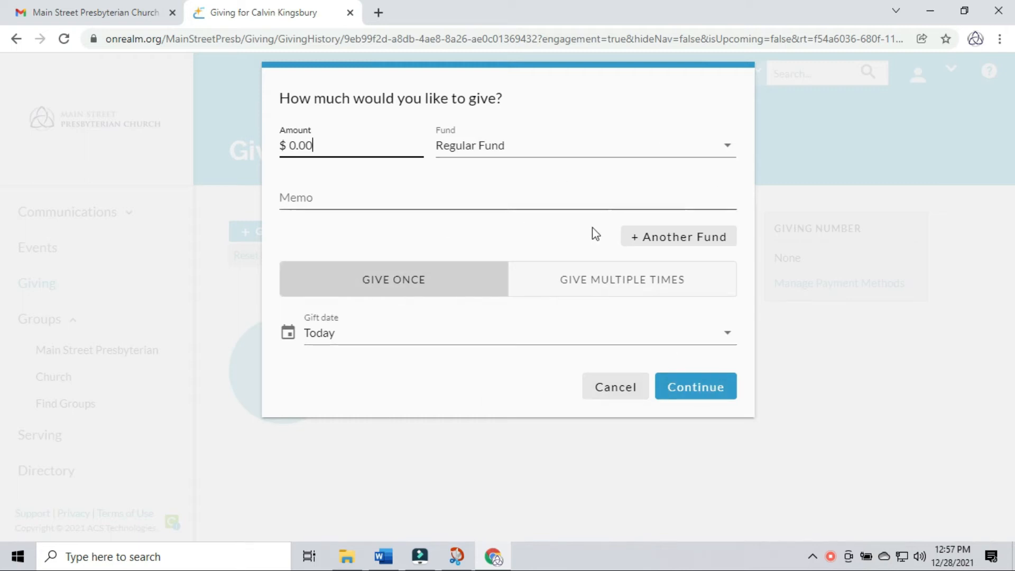
pyautogui.click(632, 394)
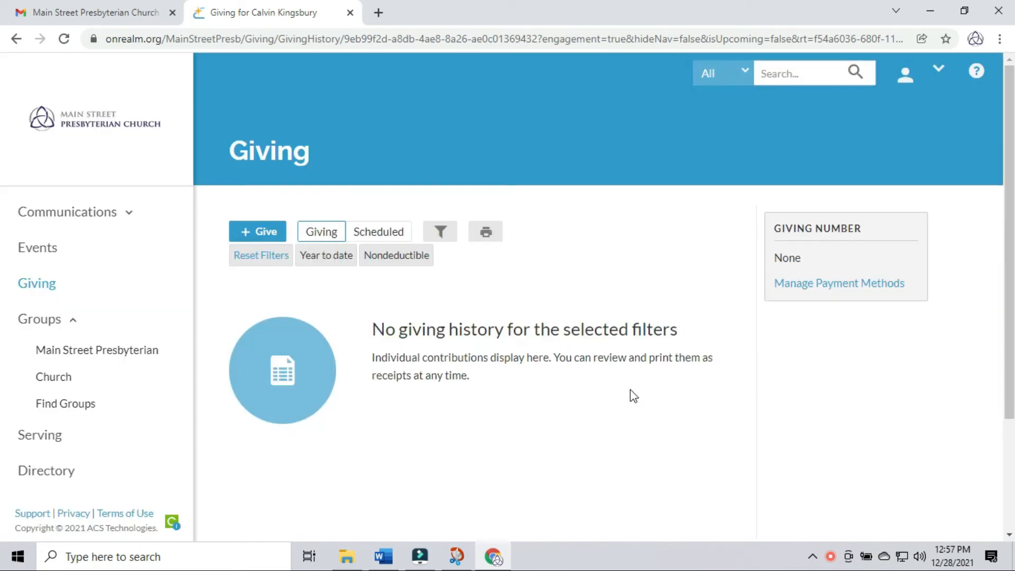
# - Expand Groups in the sidebar and open Main Street Presbyterian Church
pyautogui.click(40, 319)
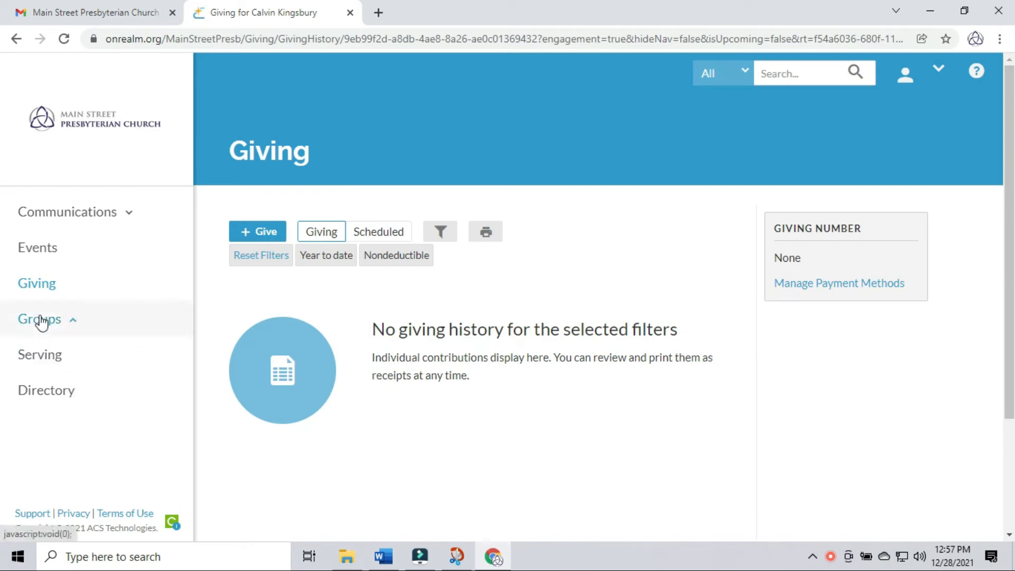
pyautogui.click(42, 321)
pyautogui.click(98, 355)
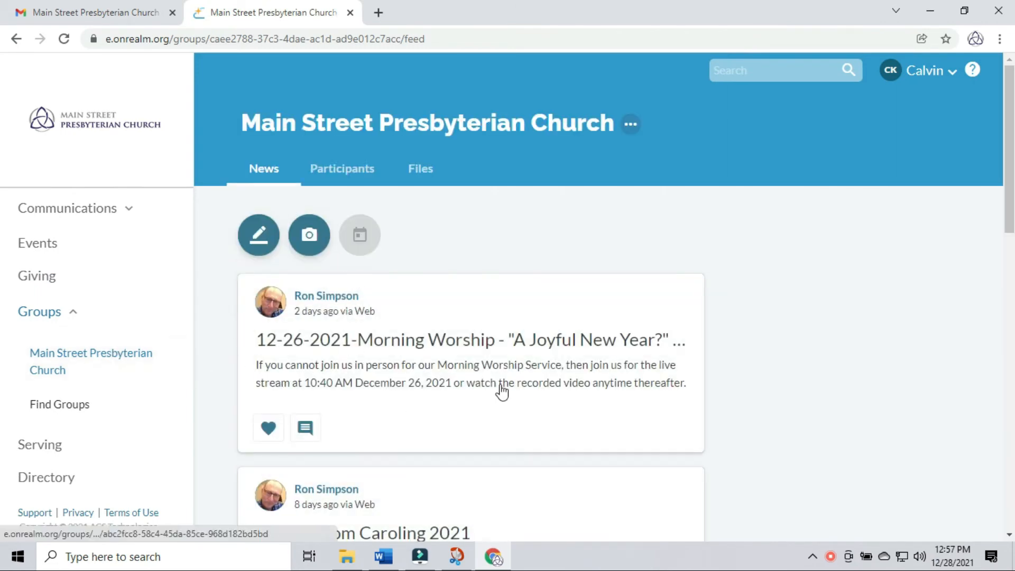
# - Browse the Class category and view the Adult Sunday School - Combined Class group
pyautogui.click(39, 407)
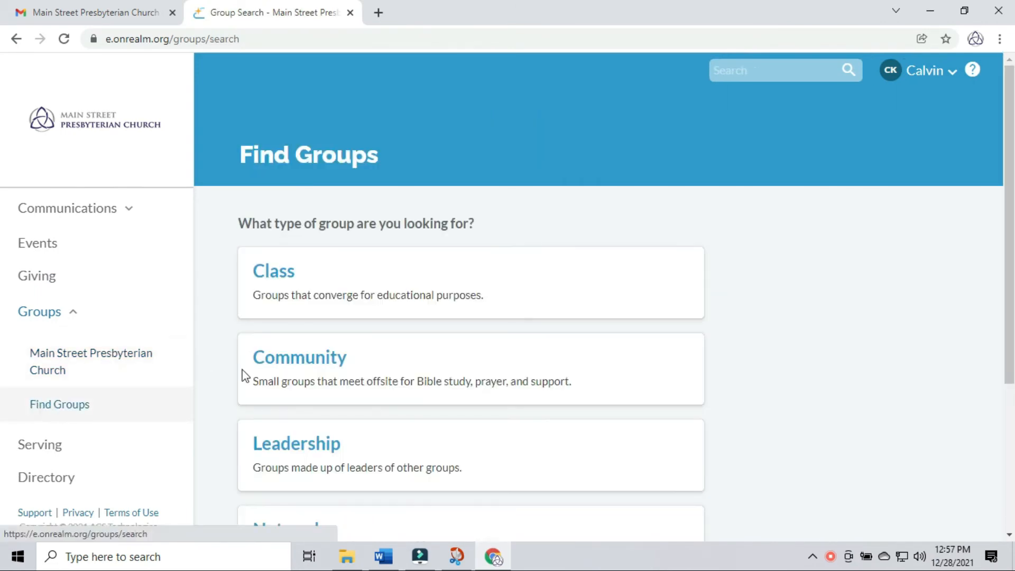
pyautogui.scroll(-2, 319, 280)
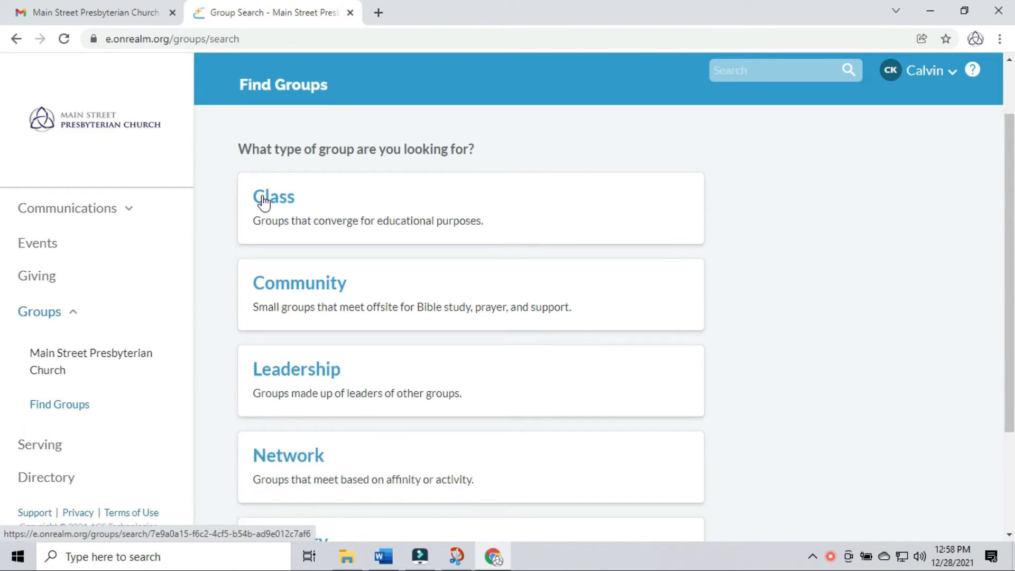
pyautogui.click(263, 199)
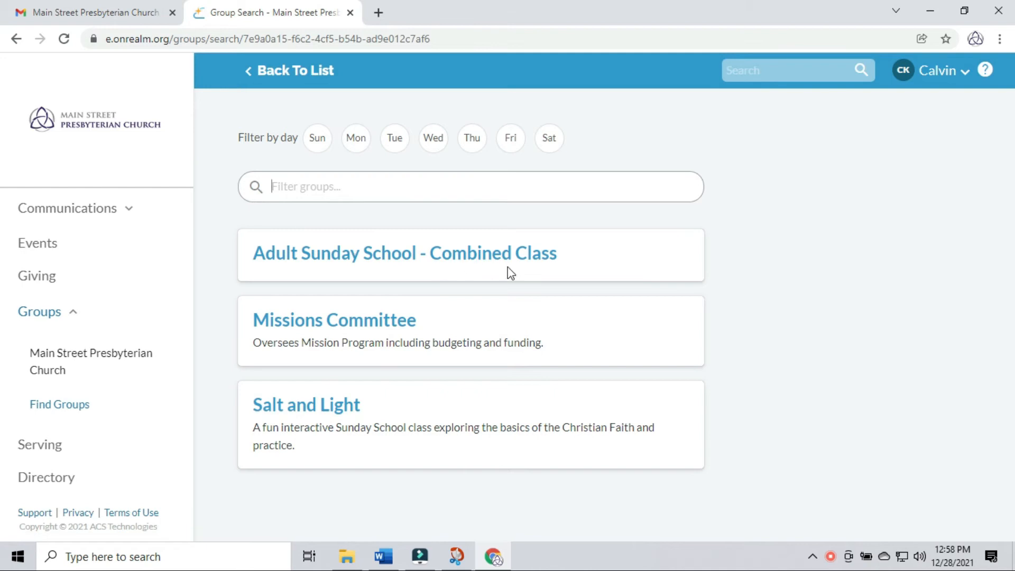
pyautogui.click(367, 258)
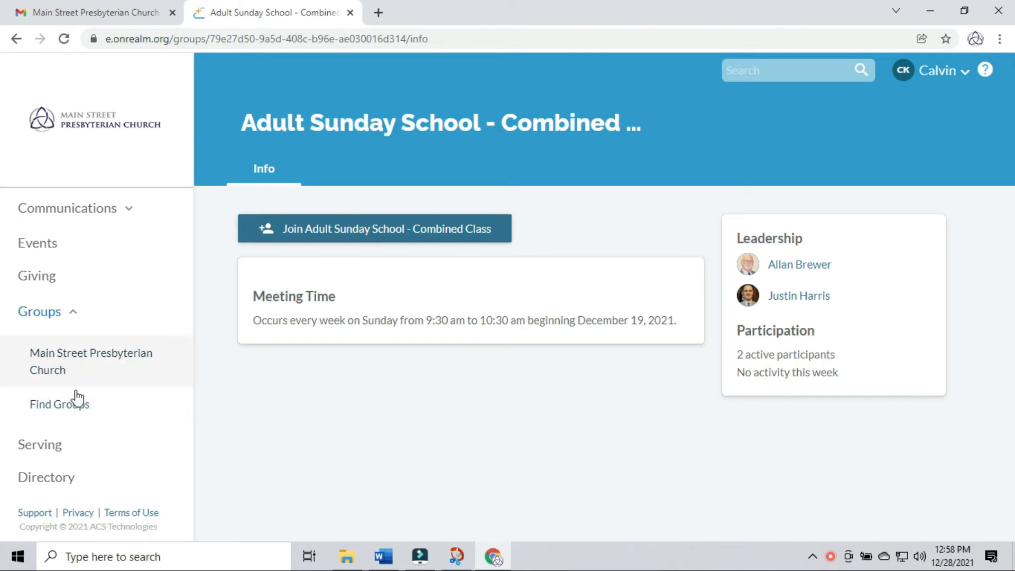
pyautogui.click(68, 410)
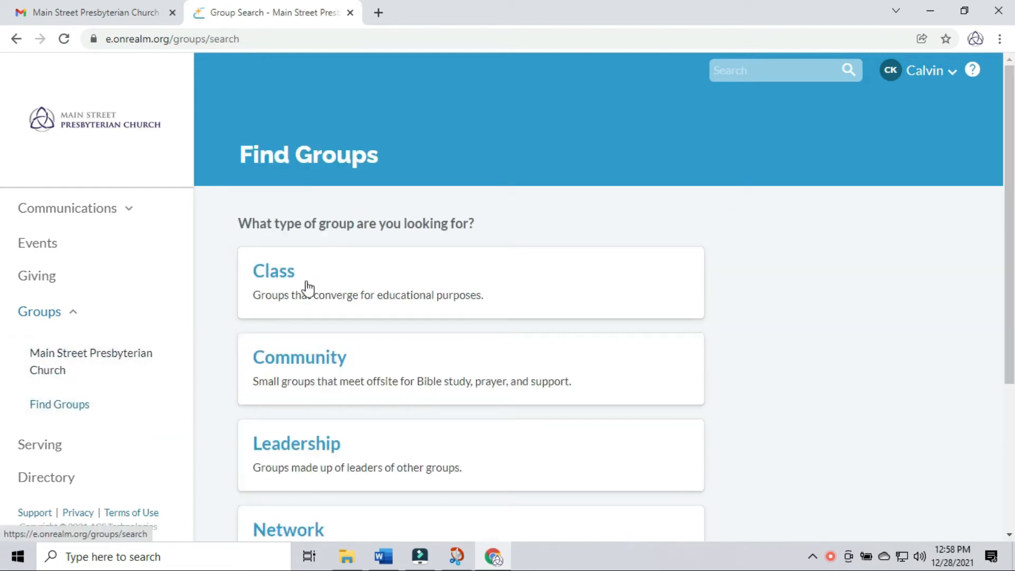
# - List the Community category's groups, then return to the Find Groups categories
pyautogui.click(270, 360)
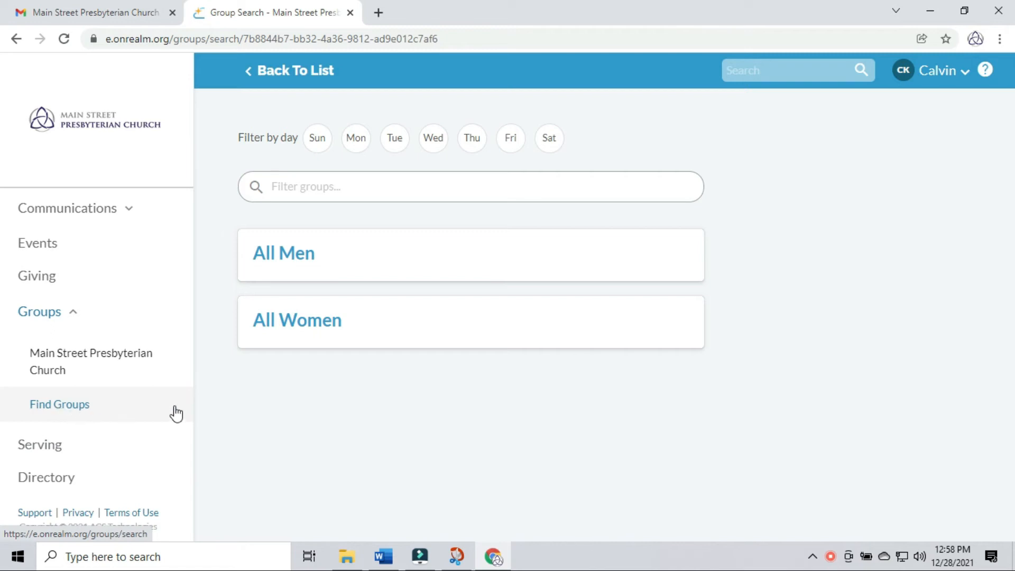
pyautogui.click(57, 406)
pyautogui.scroll(-3, 253, 421)
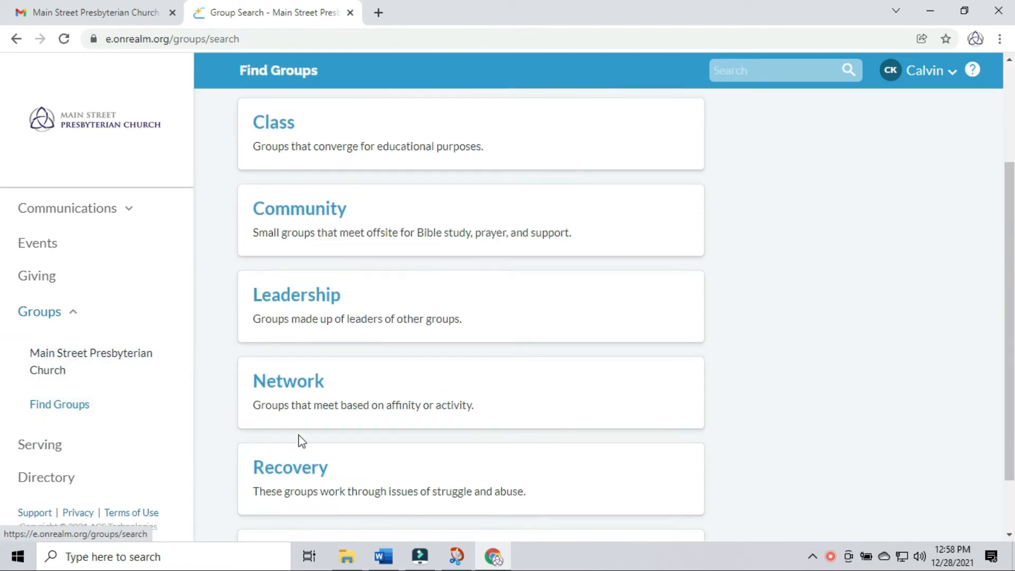
# - List the Leadership groups and view the 2021 Pastor Search Committee group
pyautogui.click(307, 307)
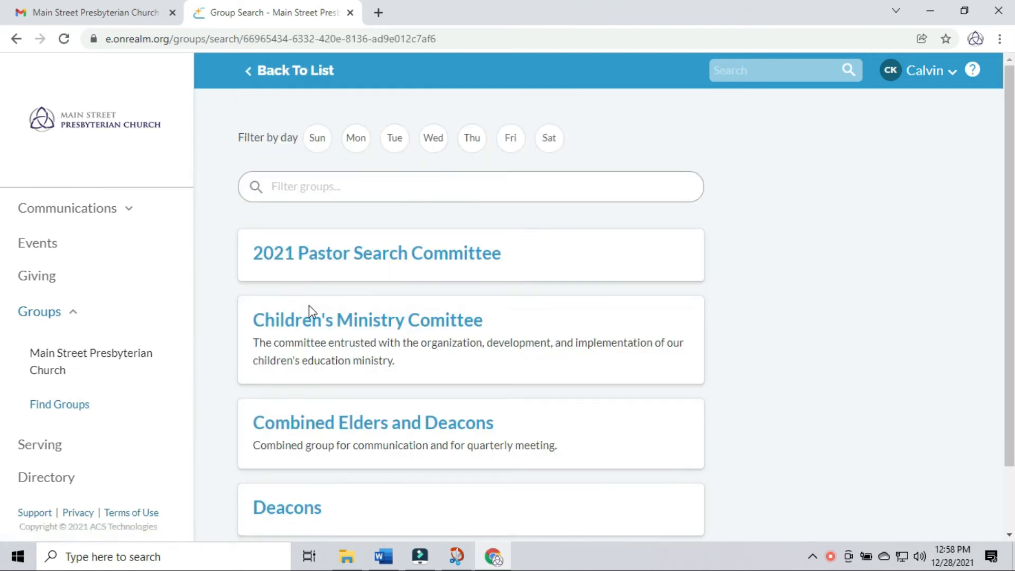
pyautogui.click(423, 255)
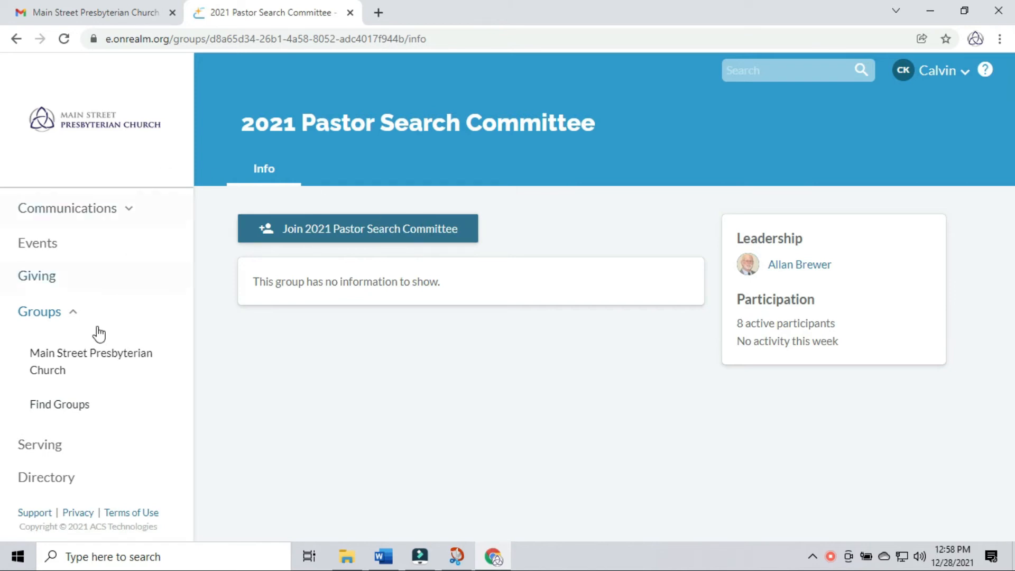
pyautogui.click(16, 39)
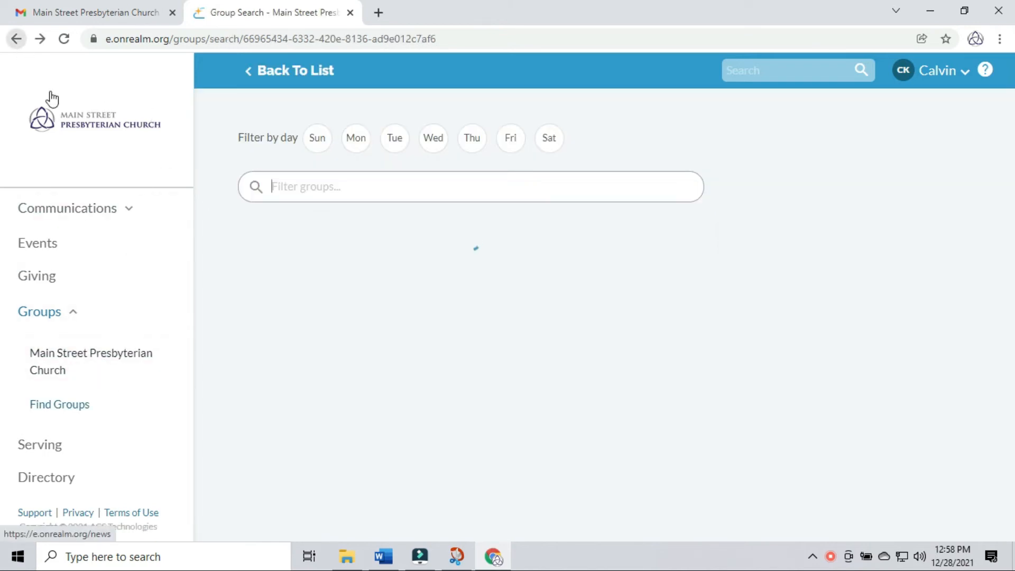
# - Look at Combined Elders and Deacons, then open the Deacons group's info page
pyautogui.click(338, 429)
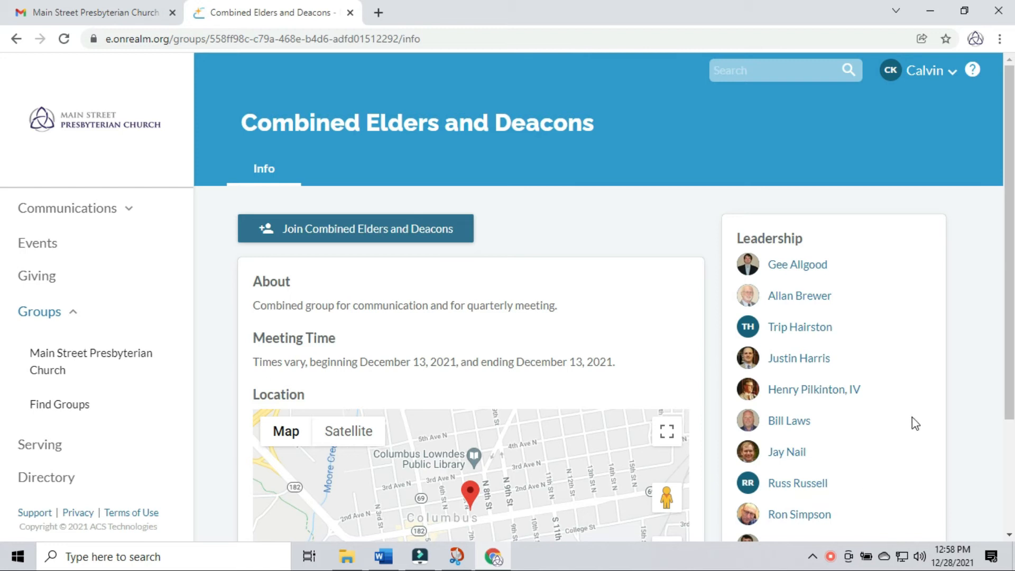
pyautogui.scroll(-2, 913, 401)
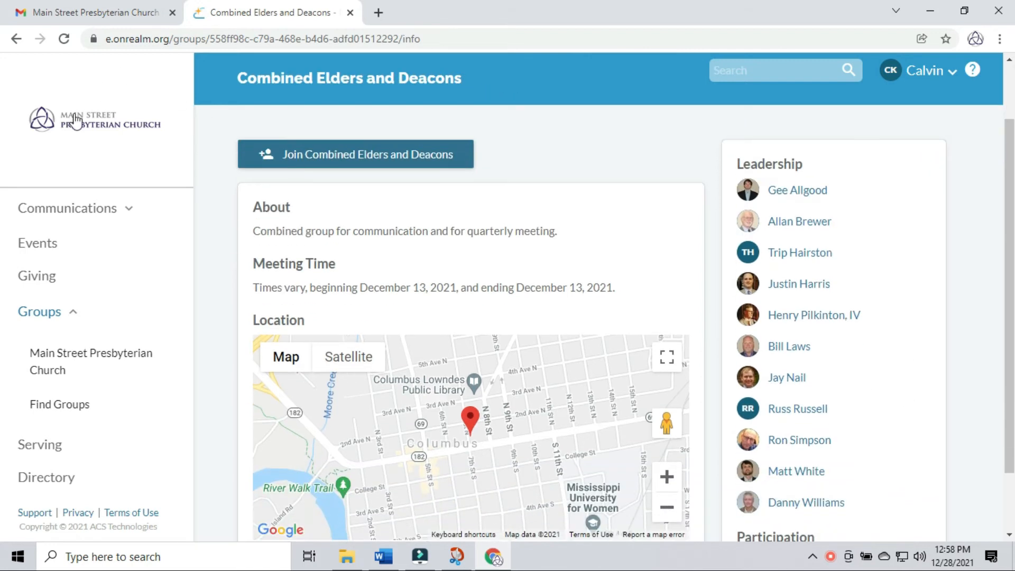
pyautogui.click(17, 39)
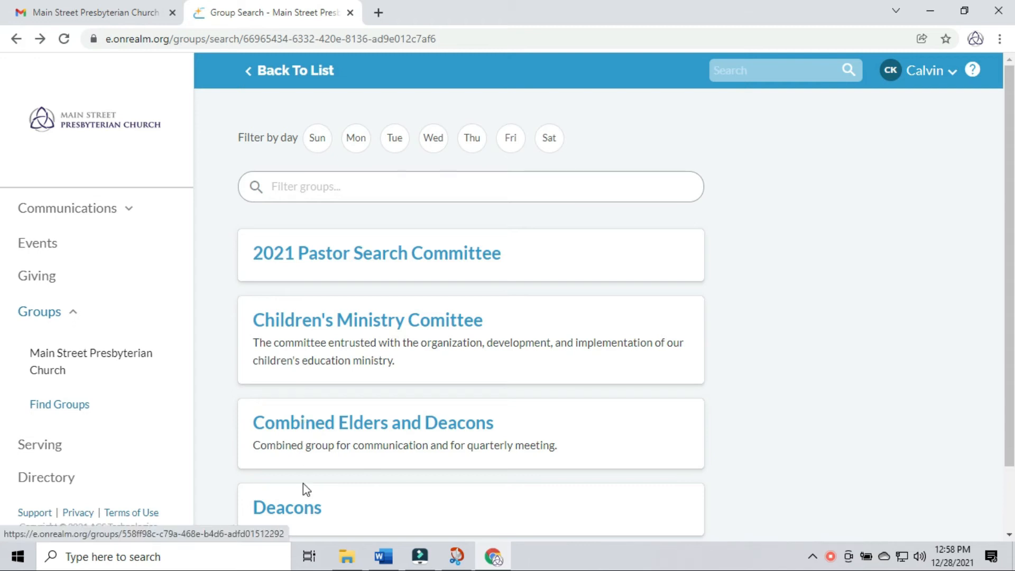
pyautogui.click(303, 515)
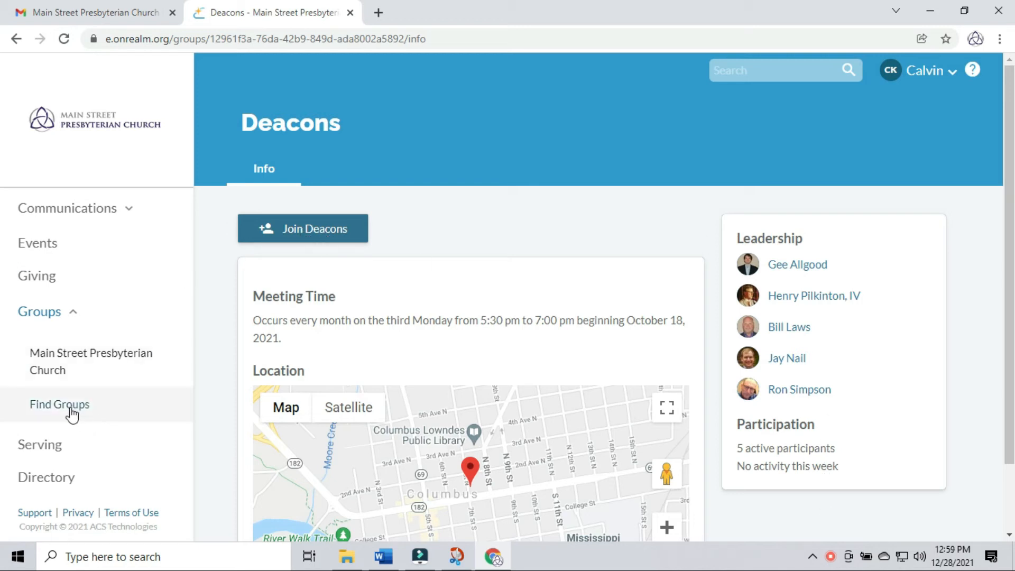
# - Return to the Find Groups categories and look over the Network category's groups
pyautogui.click(53, 406)
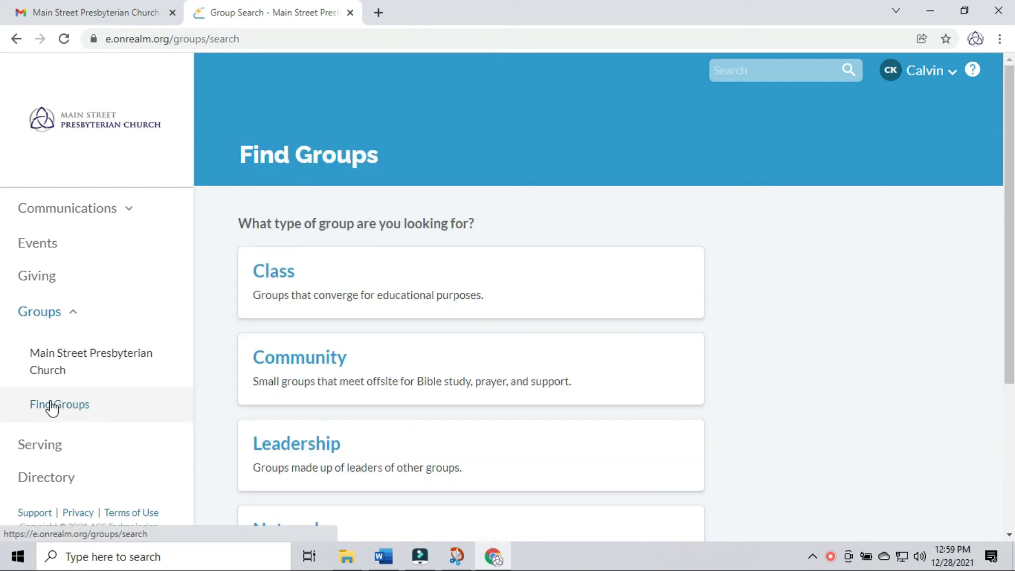
pyautogui.scroll(-3, 317, 418)
pyautogui.click(284, 317)
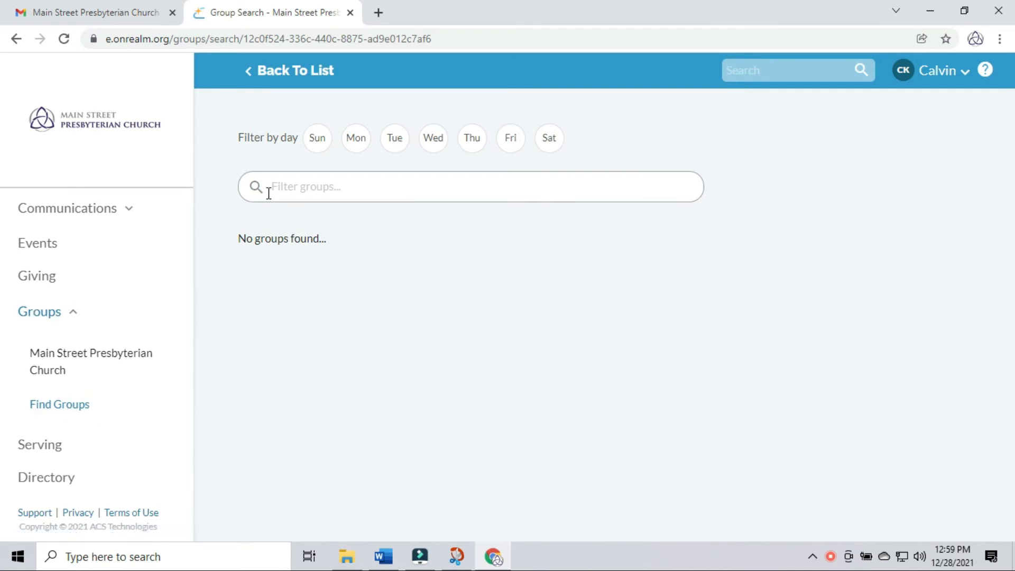
pyautogui.click(248, 82)
# - Open the Nursery Volunteers group in the Service category, then go to Serving
pyautogui.scroll(-3, 352, 469)
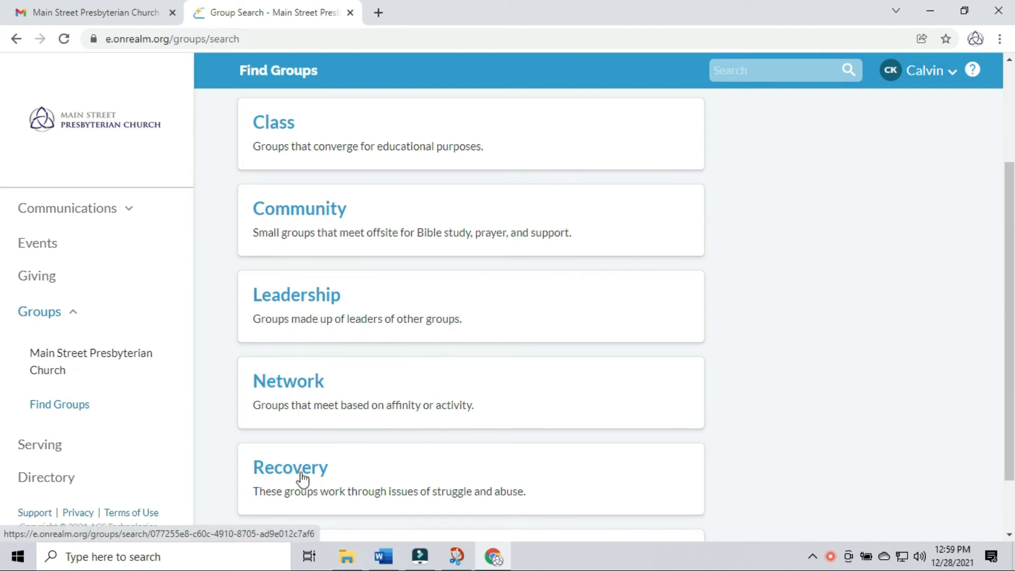
pyautogui.scroll(-2, 490, 496)
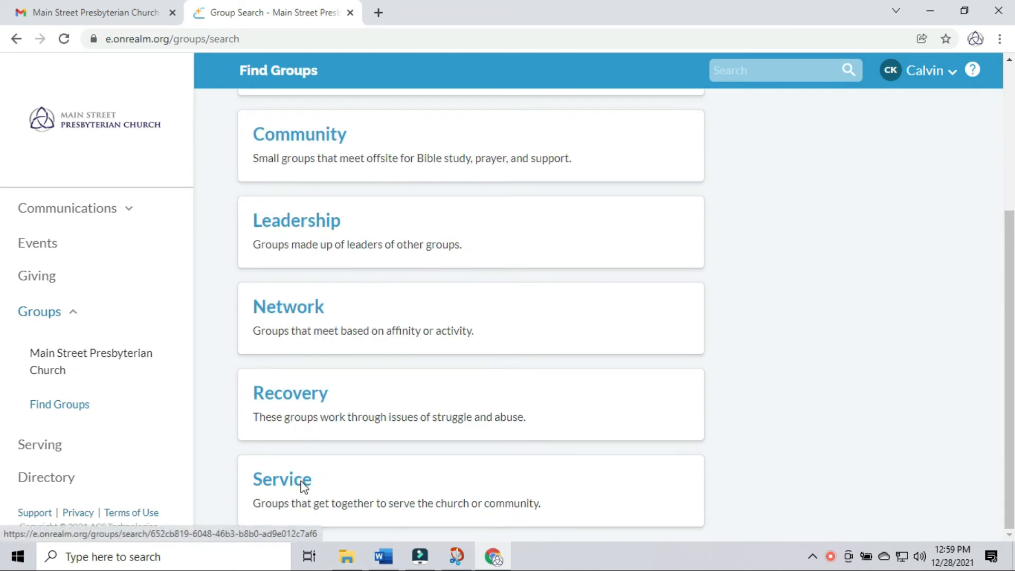
pyautogui.click(309, 487)
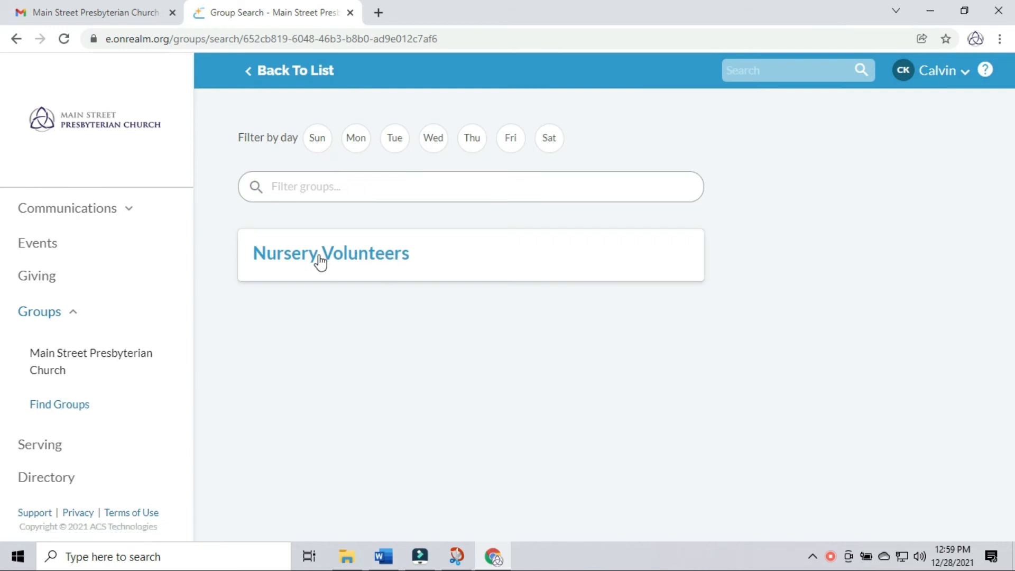
pyautogui.click(317, 260)
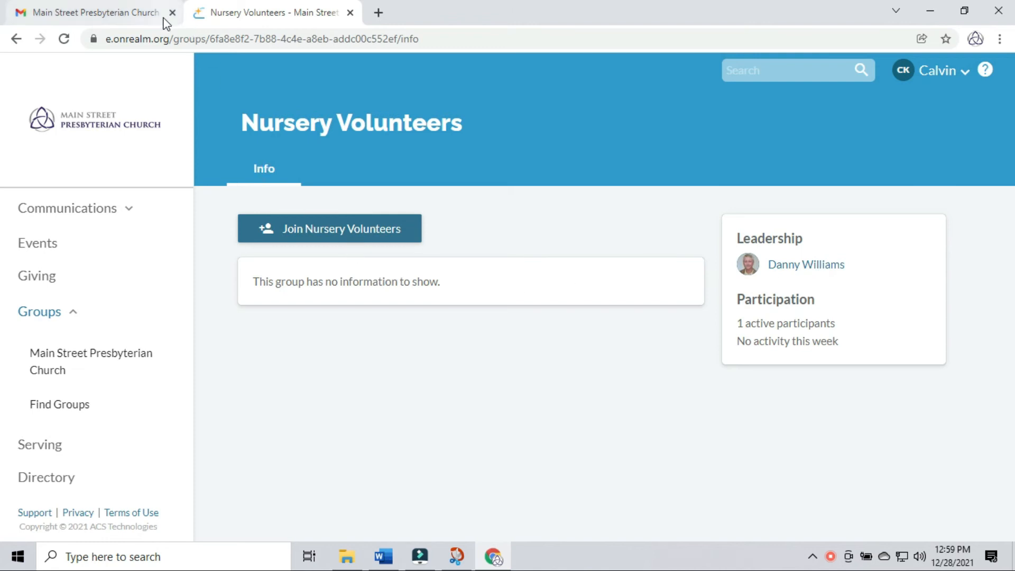
pyautogui.click(53, 450)
# - Open Select Skills and Interests, scroll through every skill without ticking any, and continue to Interests
pyautogui.scroll(-2, 447, 262)
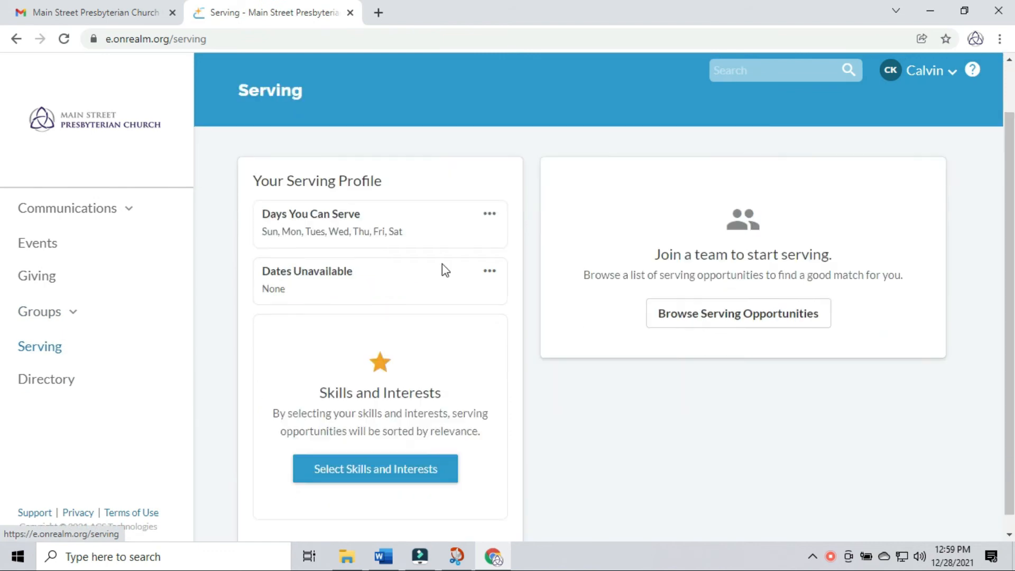
pyautogui.click(383, 460)
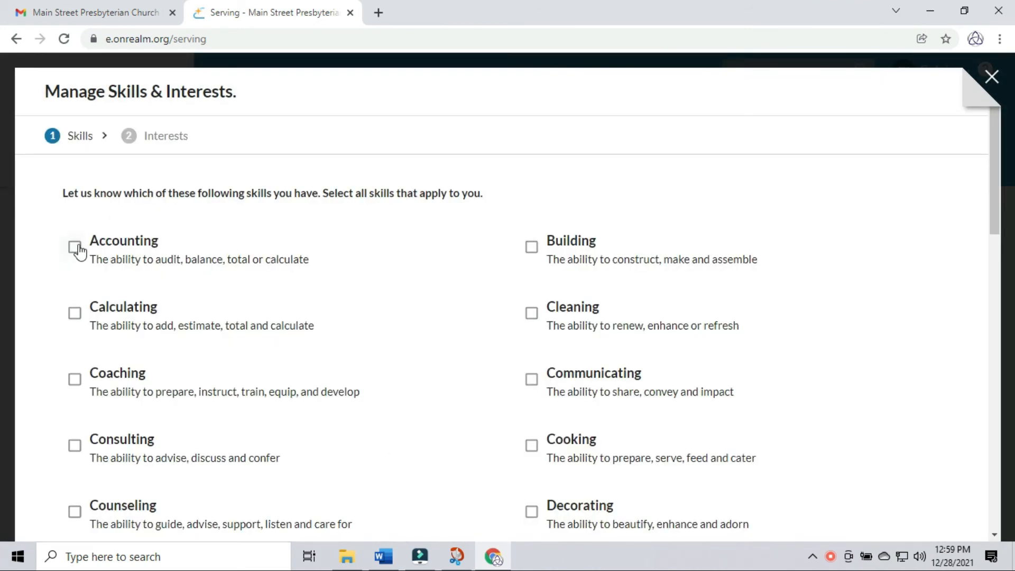
pyautogui.scroll(-2, 179, 329)
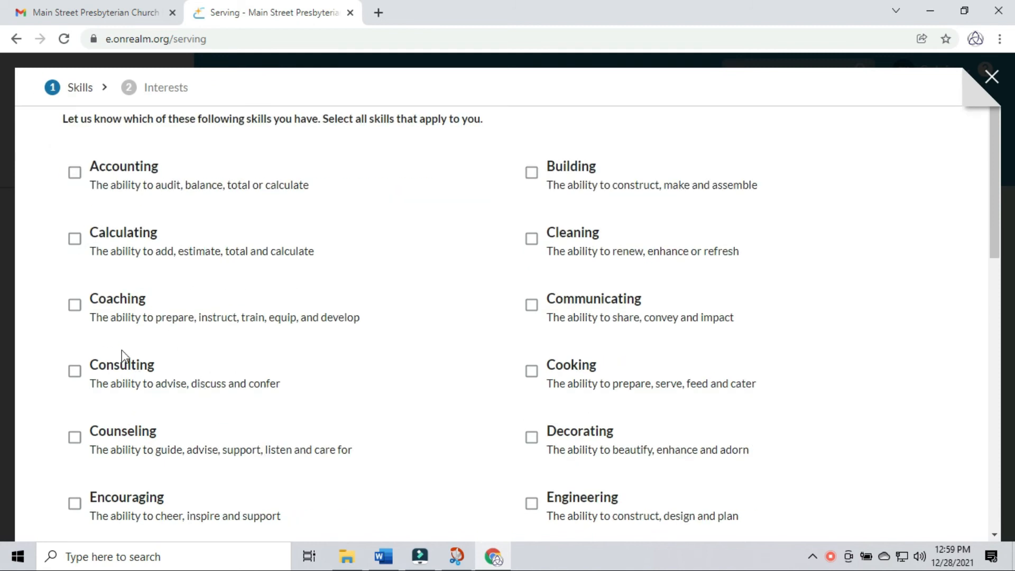
pyautogui.scroll(-2, 137, 382)
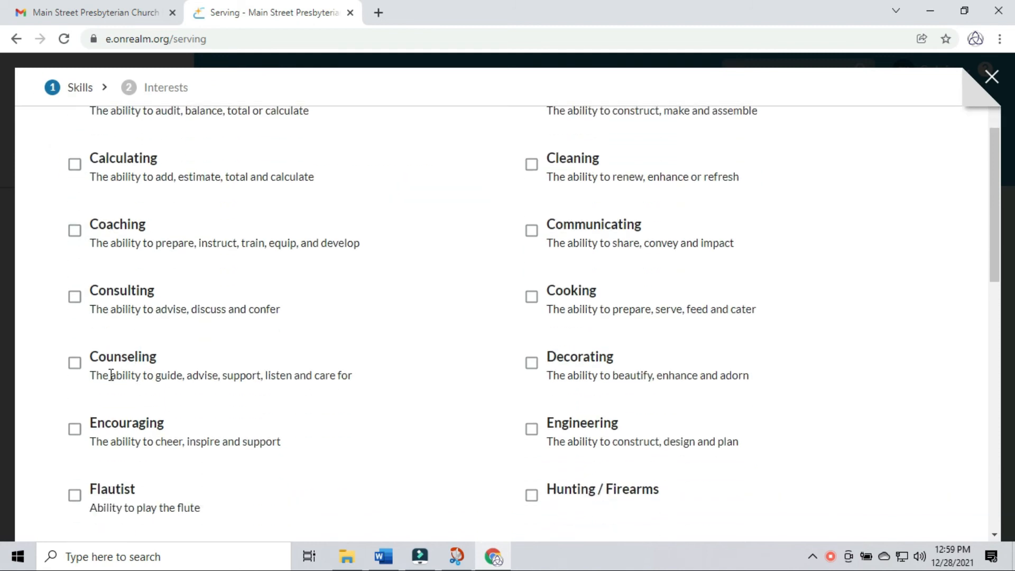
pyautogui.scroll(-4, 127, 502)
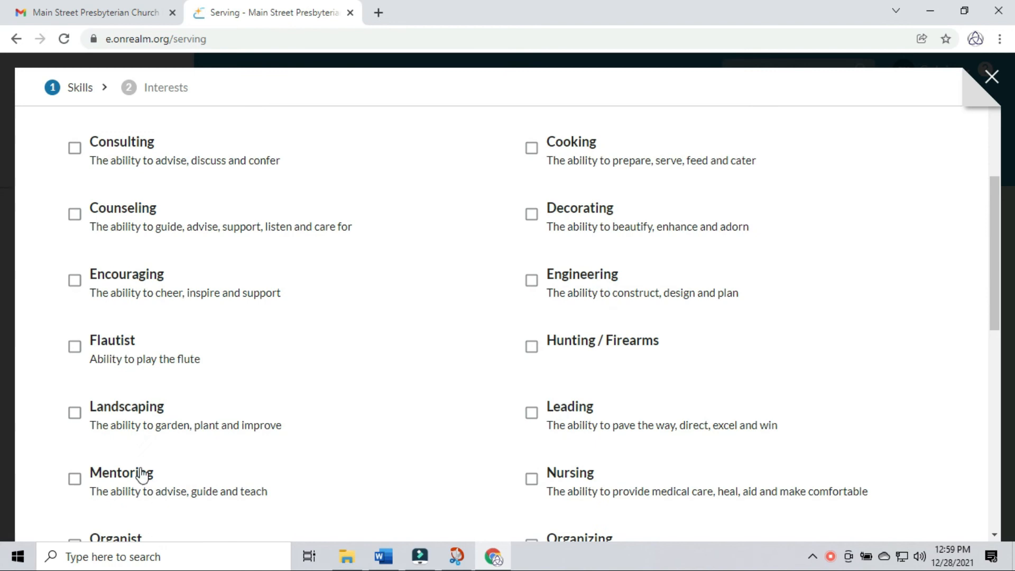
pyautogui.scroll(-4, 174, 420)
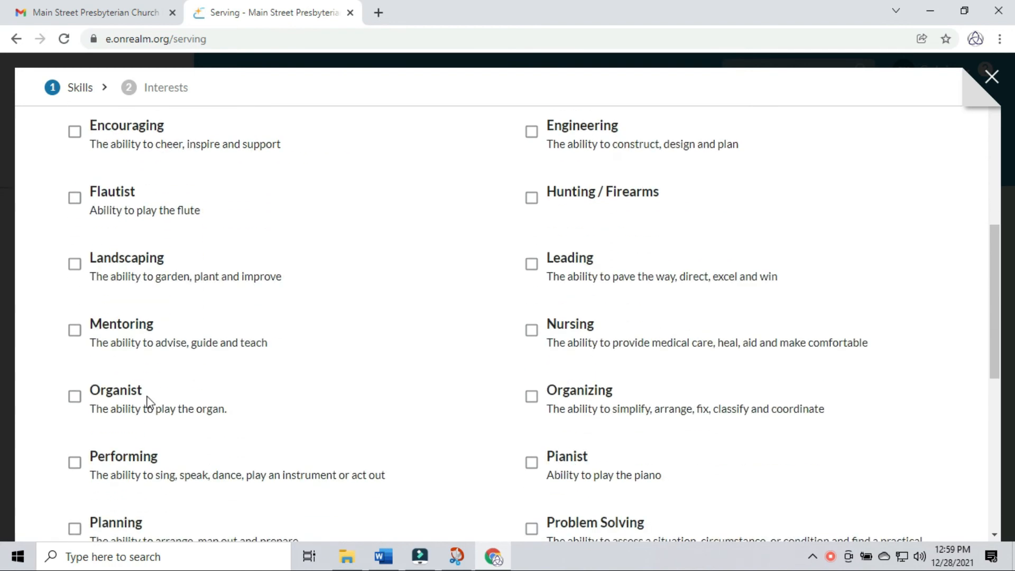
pyautogui.scroll(-2, 139, 483)
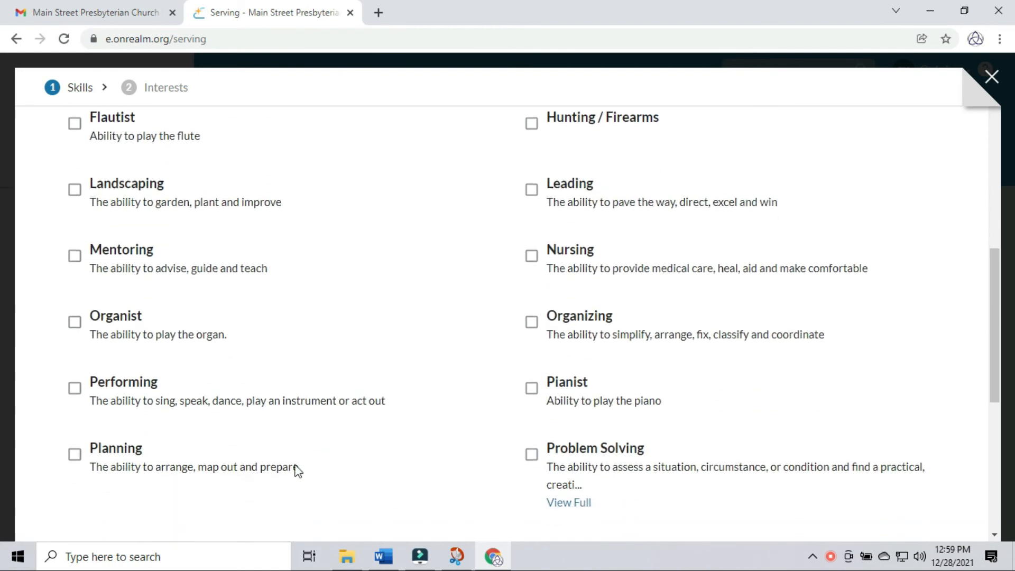
pyautogui.scroll(8, 625, 249)
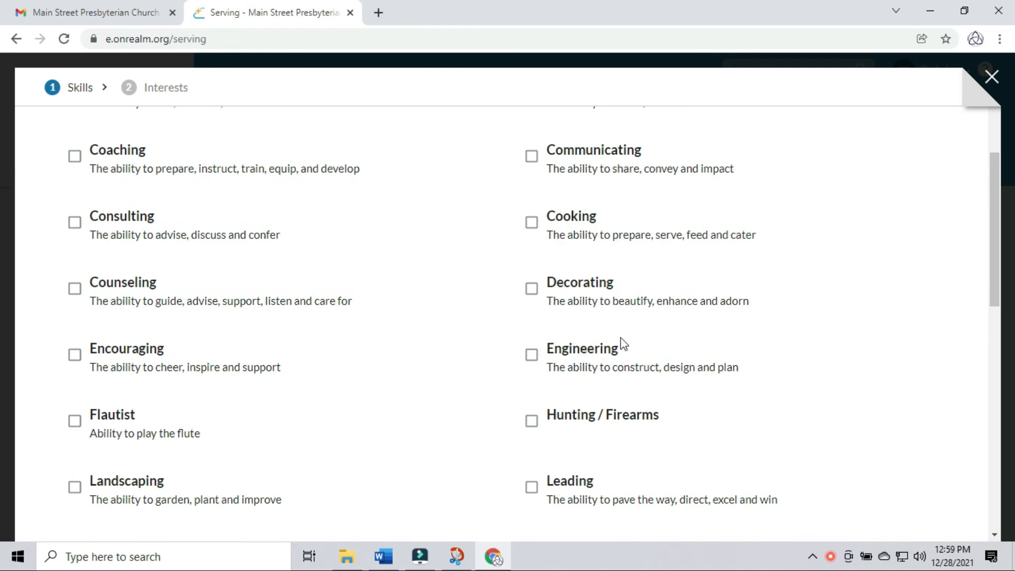
pyautogui.scroll(-4, 624, 430)
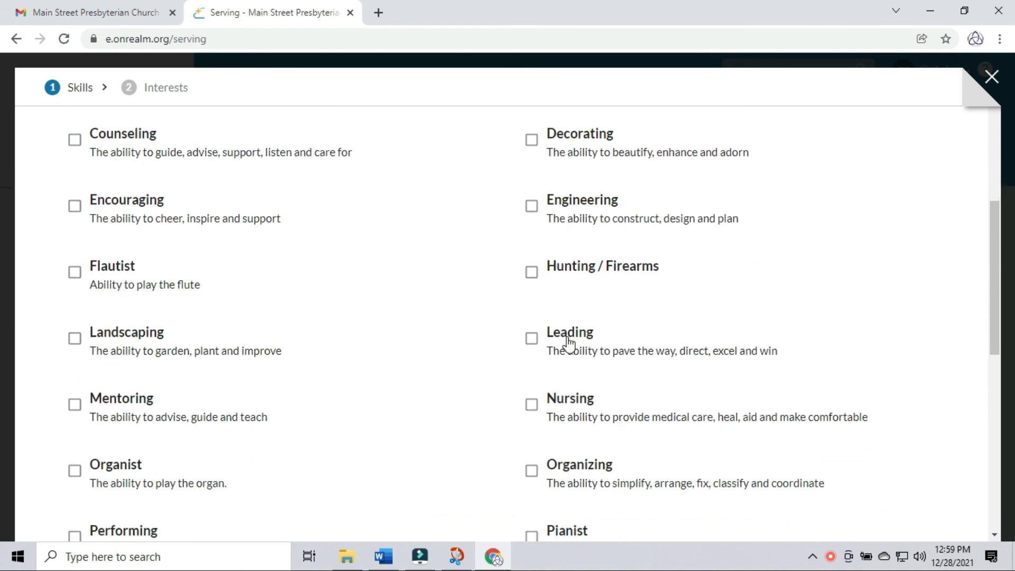
pyautogui.scroll(-4, 588, 407)
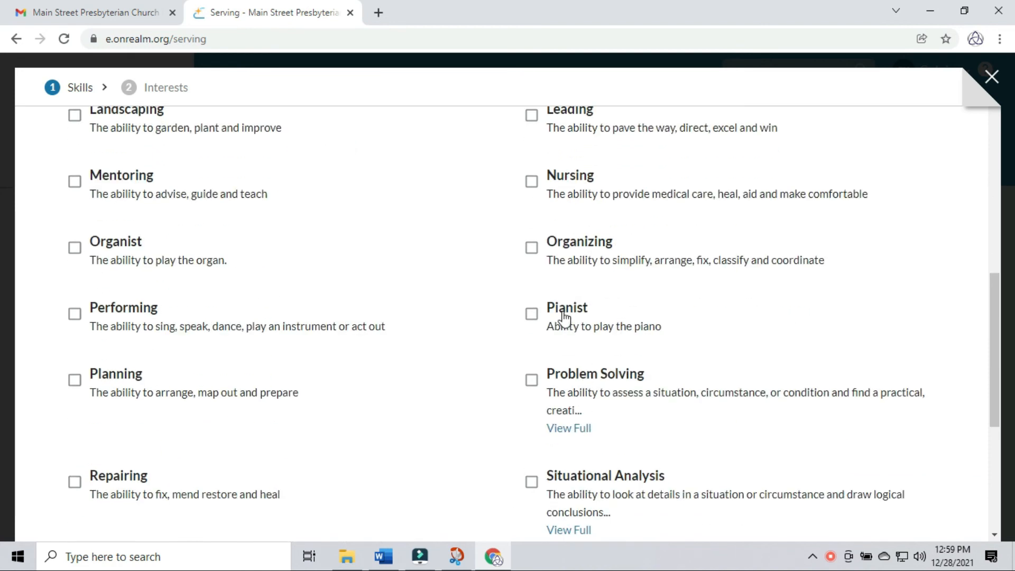
pyautogui.scroll(-6, 585, 391)
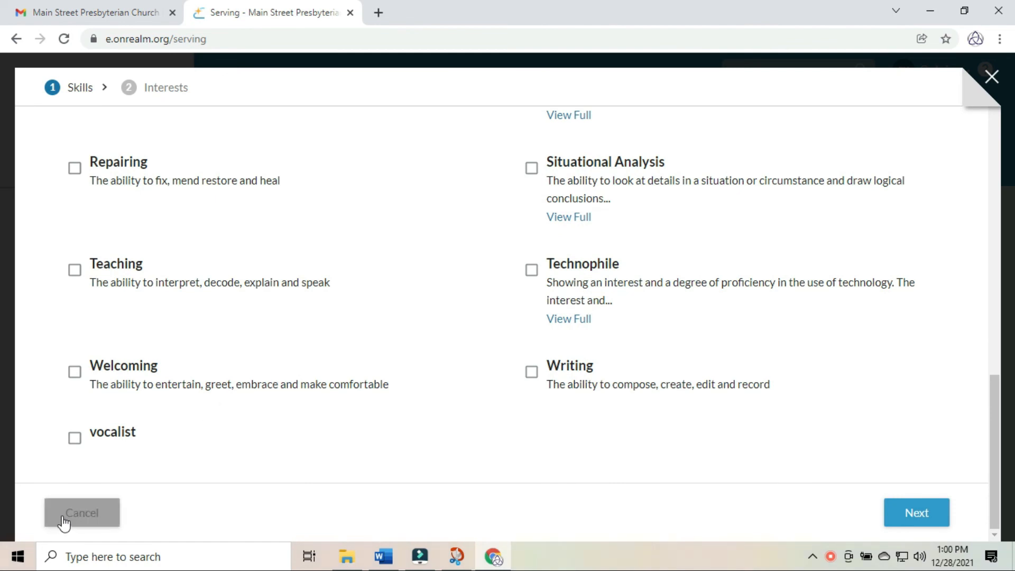
pyautogui.click(917, 517)
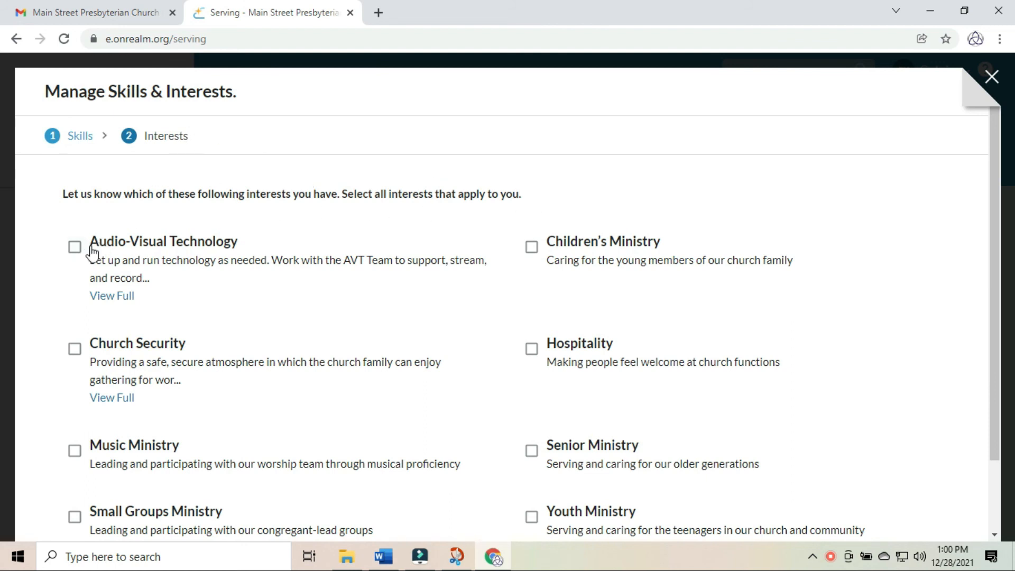
# - Scroll the eight ministry interests, then cancel the form without choosing any
pyautogui.scroll(-3, 145, 356)
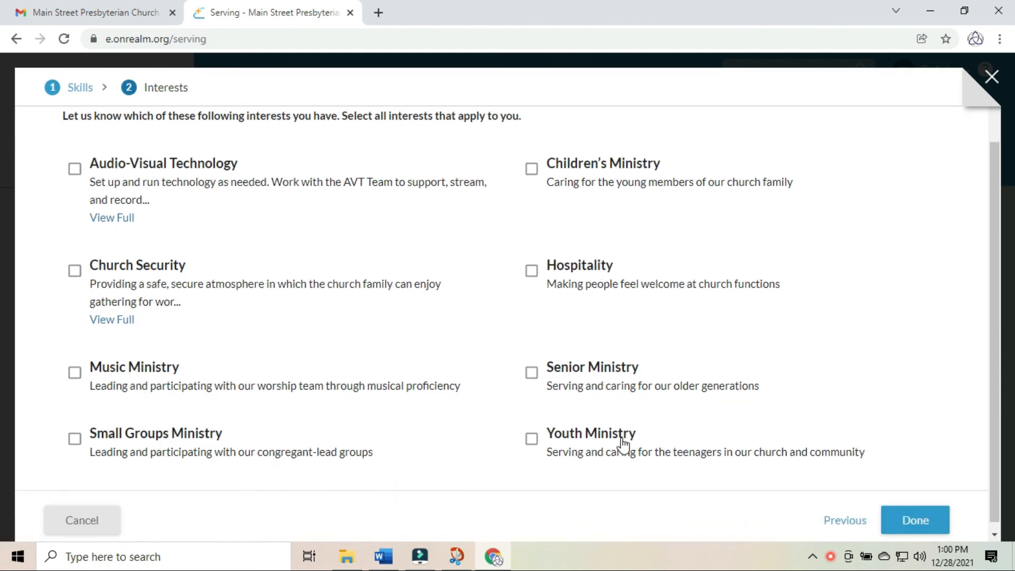
pyautogui.scroll(-1, 621, 439)
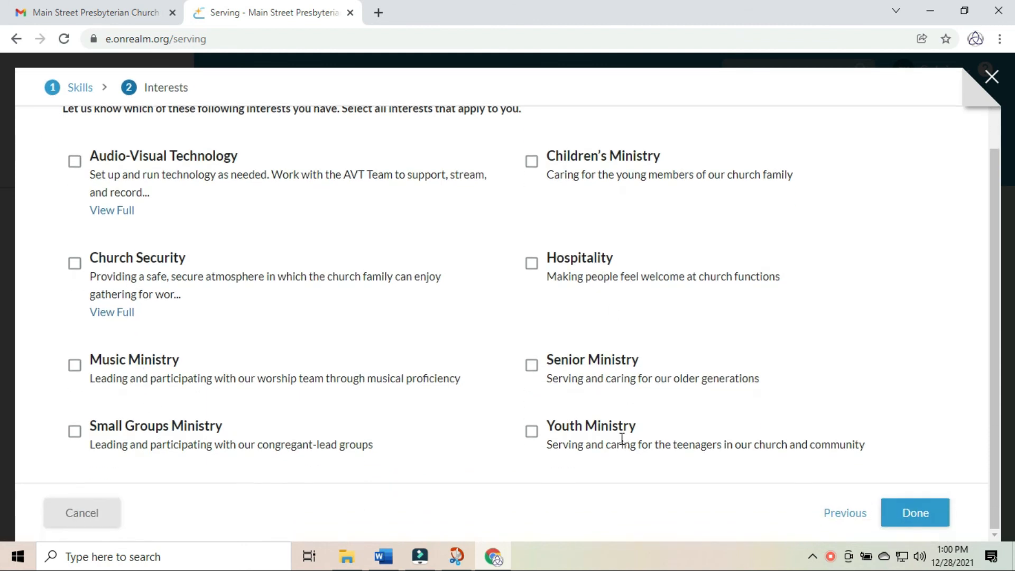
pyautogui.click(92, 521)
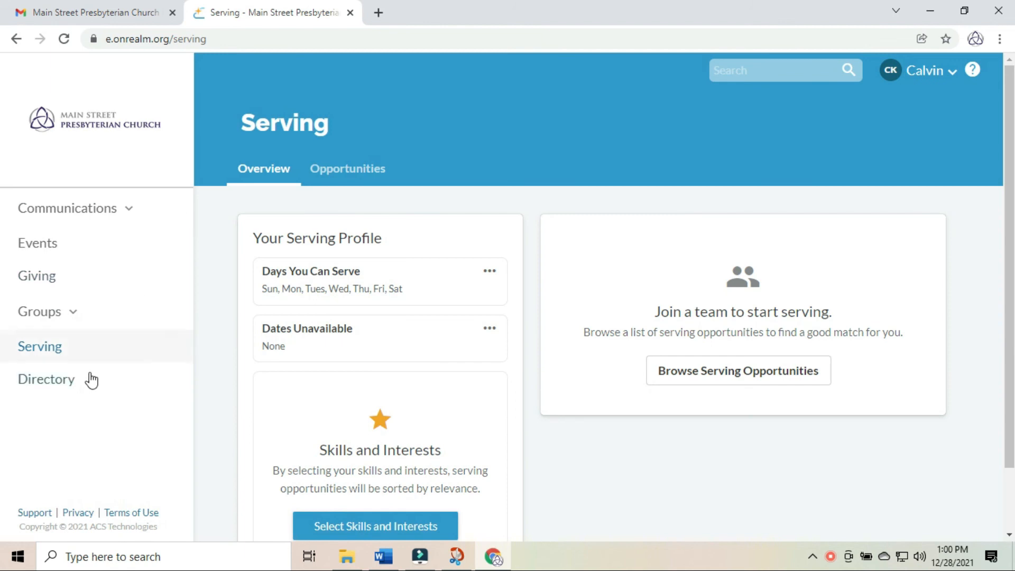
# - Open the Directory and scroll to the end of the alphabetical member list and back up
pyautogui.click(50, 379)
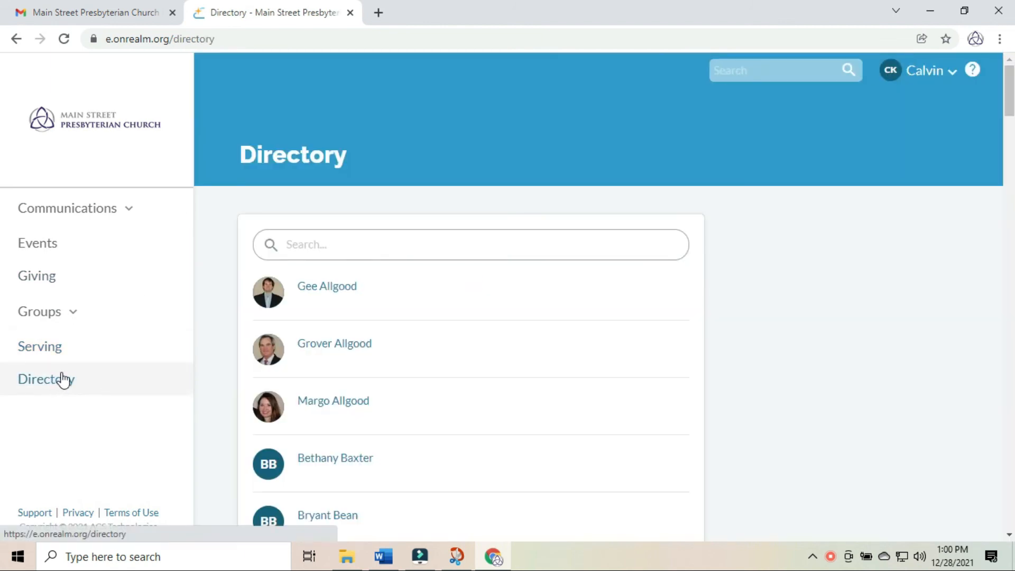
pyautogui.scroll(-4, 315, 312)
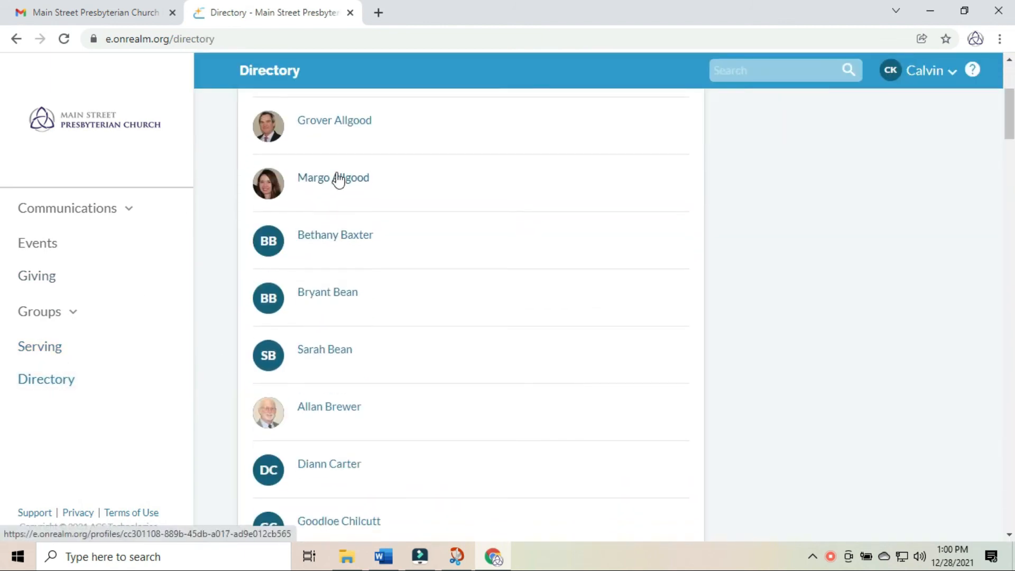
pyautogui.scroll(-3, 331, 206)
pyautogui.scroll(-8, 325, 235)
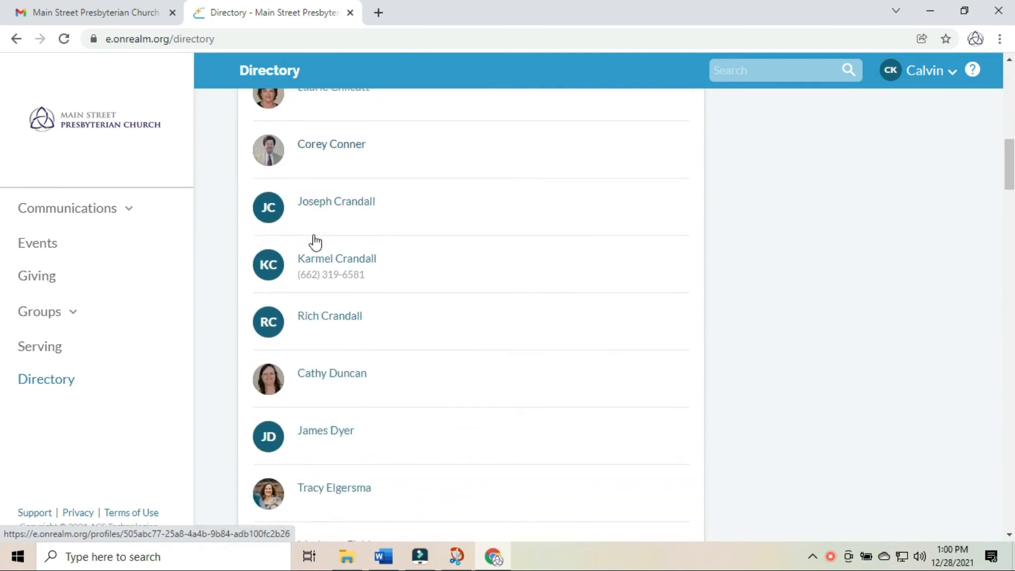
pyautogui.scroll(-10, 341, 294)
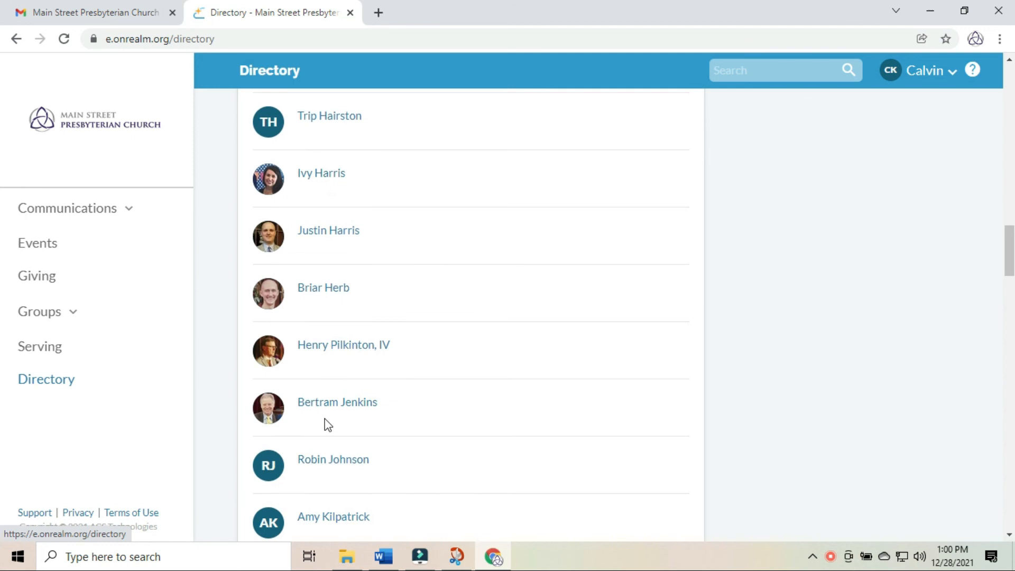
pyautogui.scroll(-3, 324, 420)
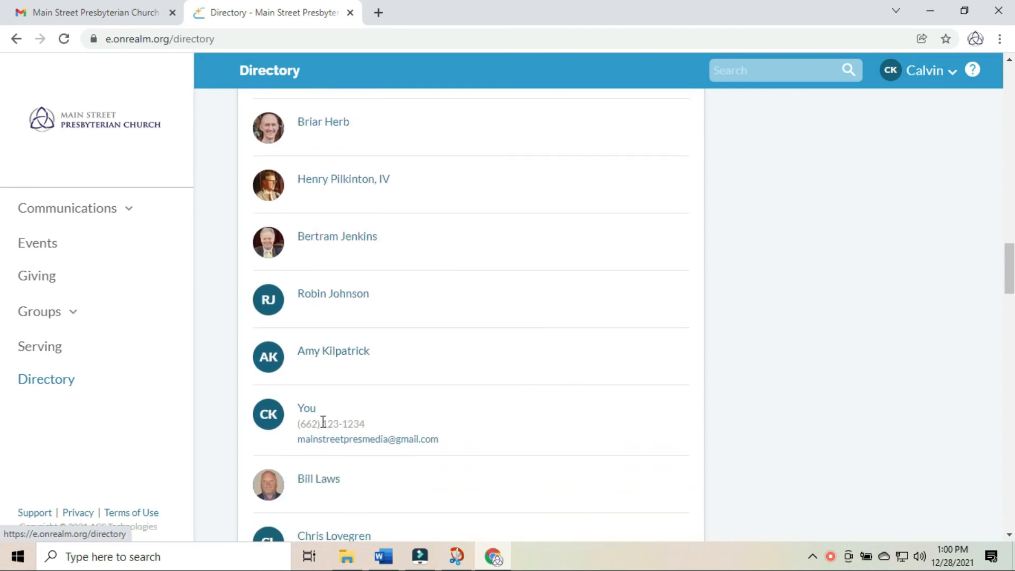
pyautogui.scroll(-4, 324, 421)
pyautogui.scroll(-1, 320, 450)
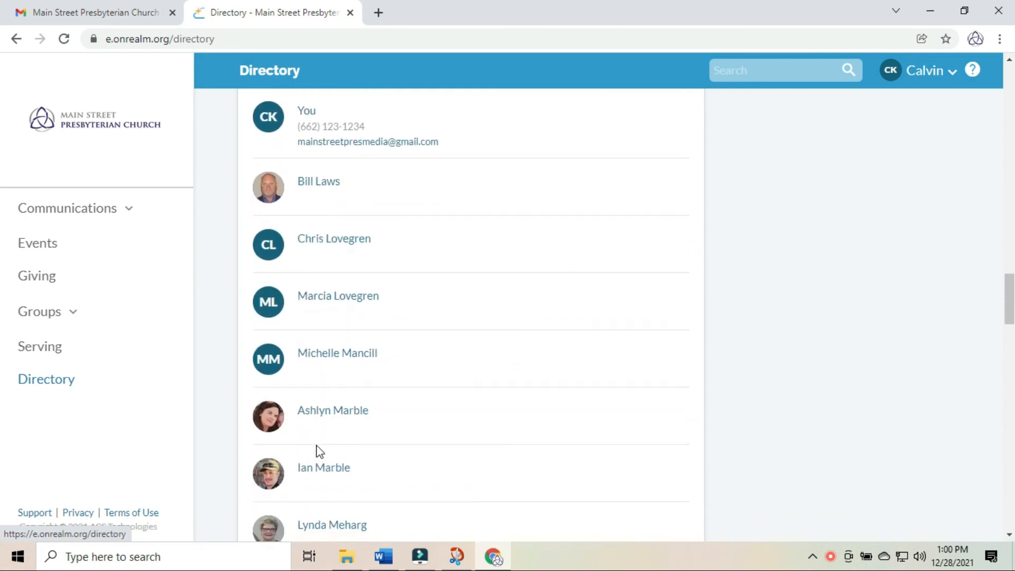
pyautogui.scroll(2, 322, 430)
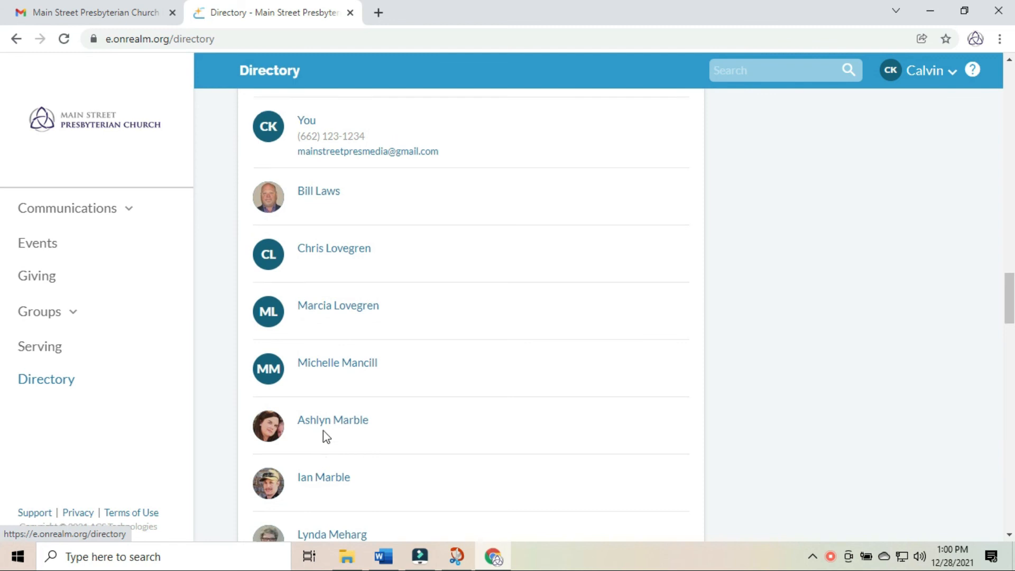
pyautogui.scroll(-3, 313, 421)
pyautogui.scroll(-4, 310, 415)
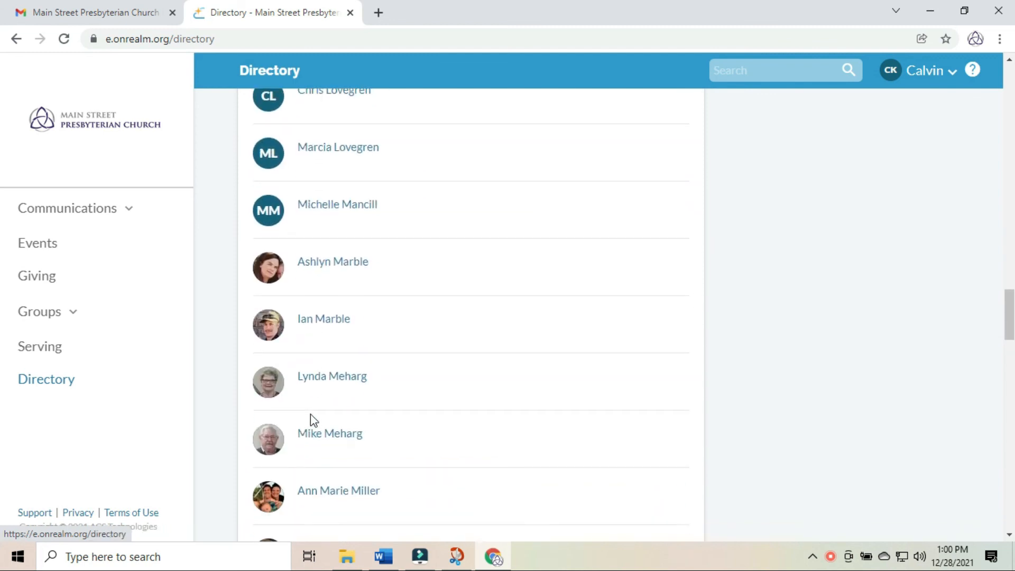
pyautogui.scroll(-7, 311, 415)
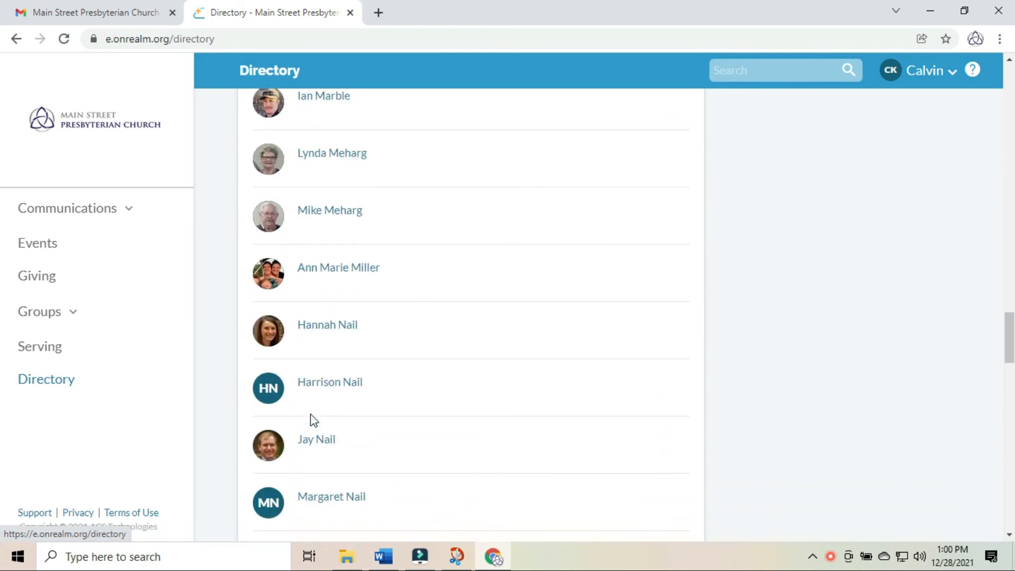
pyautogui.scroll(-8, 309, 415)
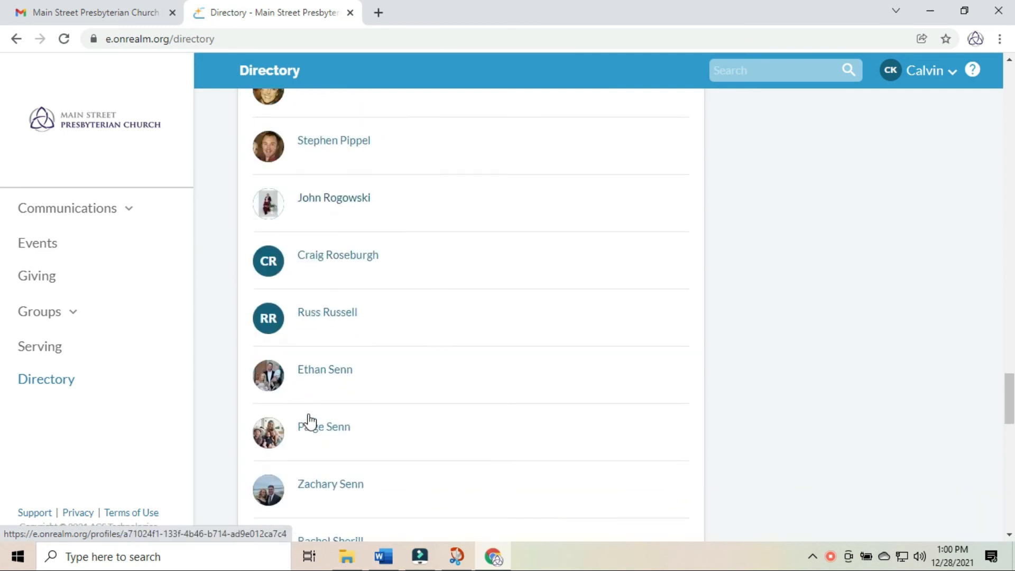
pyautogui.scroll(-8, 309, 417)
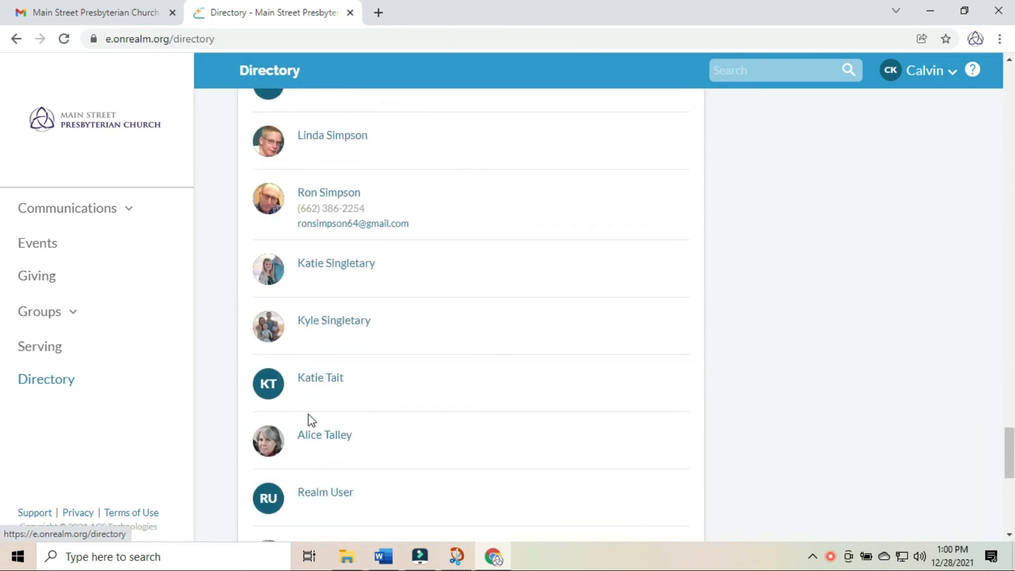
pyautogui.scroll(-3, 309, 421)
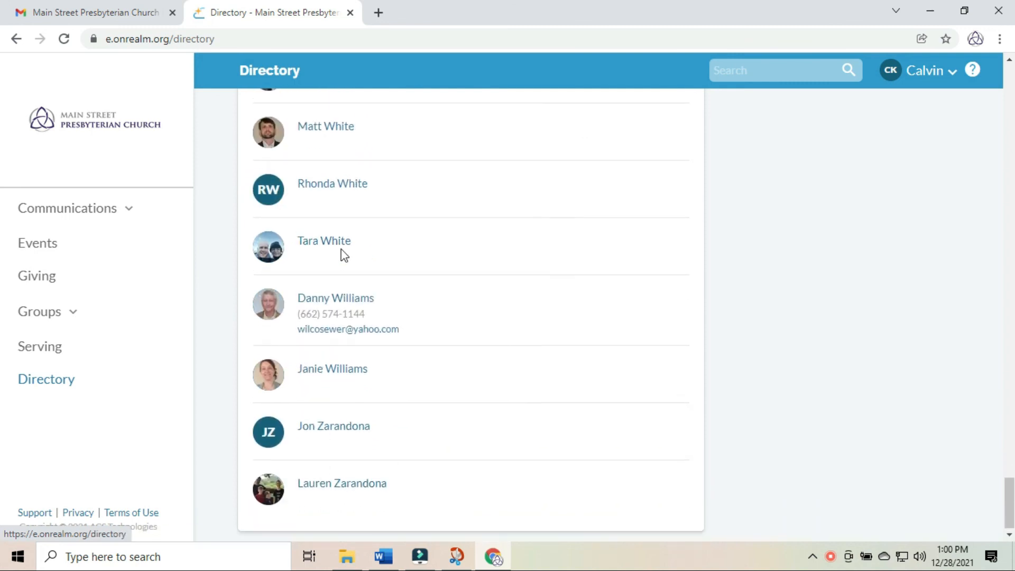
pyautogui.scroll(18, 343, 248)
pyautogui.scroll(20, 344, 232)
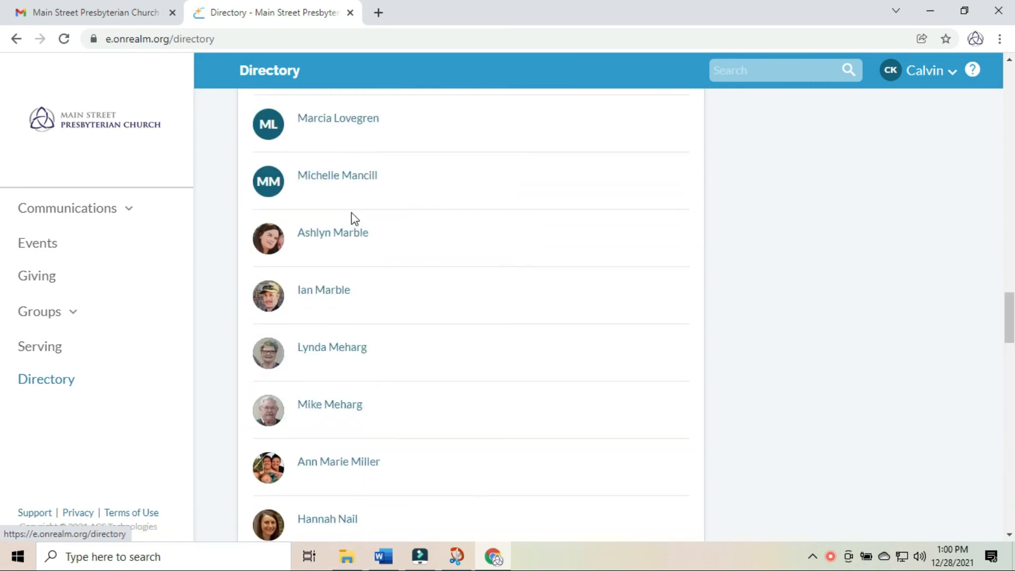
pyautogui.scroll(15, 379, 201)
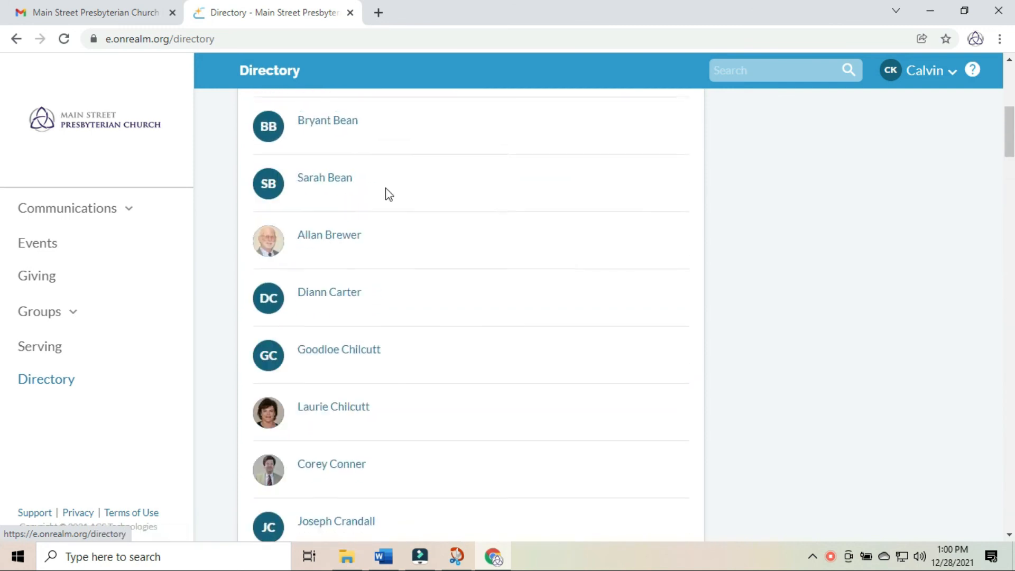